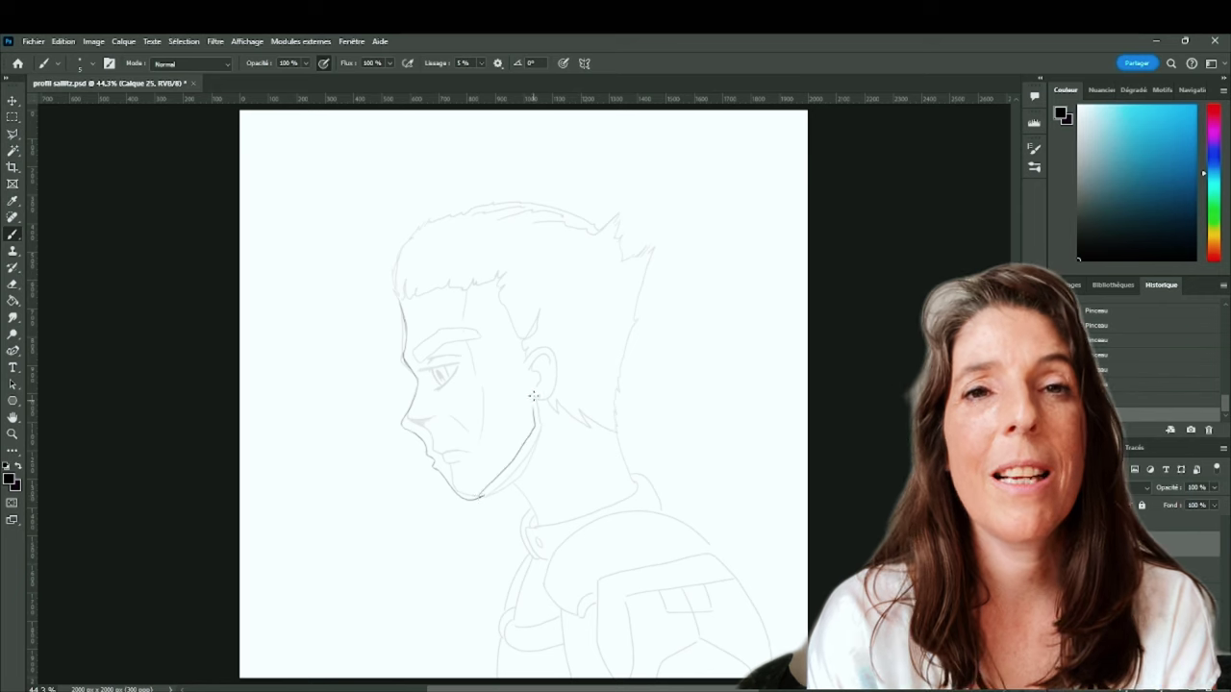
- Ink the throat line from under the chin down to the collar on the line-art layer
mouse_move(466, 499)
mouse_down()
mouse_move(502, 482)
mouse_move(536, 524)
mouse_up()
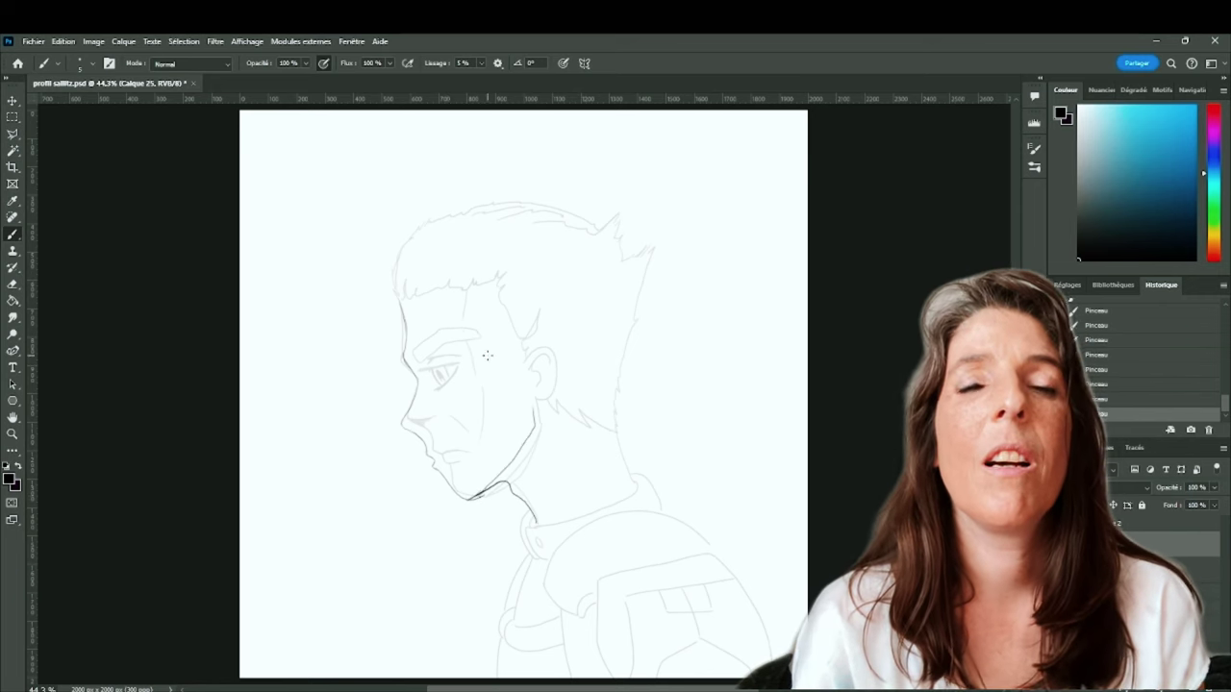
mouse_move(436, 369)
mouse_down()
mouse_move(465, 362)
mouse_move(436, 371)
mouse_move(443, 383)
mouse_move(457, 340)
mouse_move(470, 338)
mouse_up()
key(ctrl+z)
- Set the brush smoothing to 32% and ink the eye and the angled eyebrow
click(482, 64)
drag(463, 78, 483, 79)
click(419, 362)
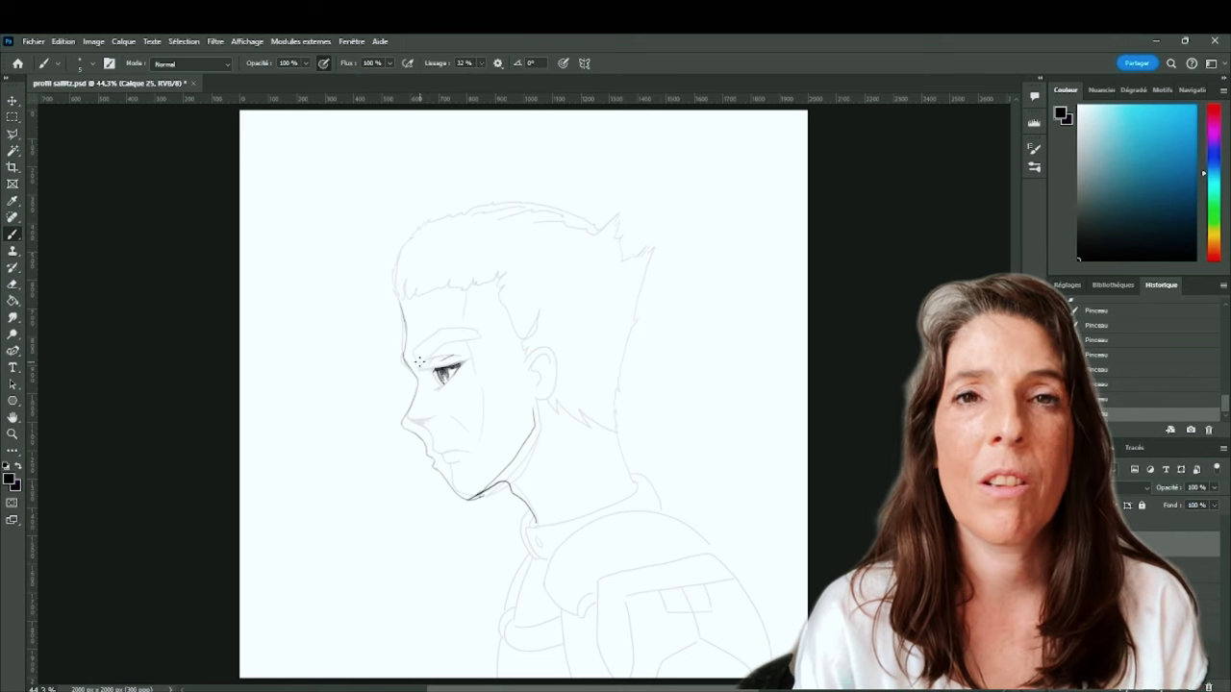
mouse_move(436, 368)
mouse_down()
mouse_move(429, 375)
mouse_move(479, 339)
mouse_up()
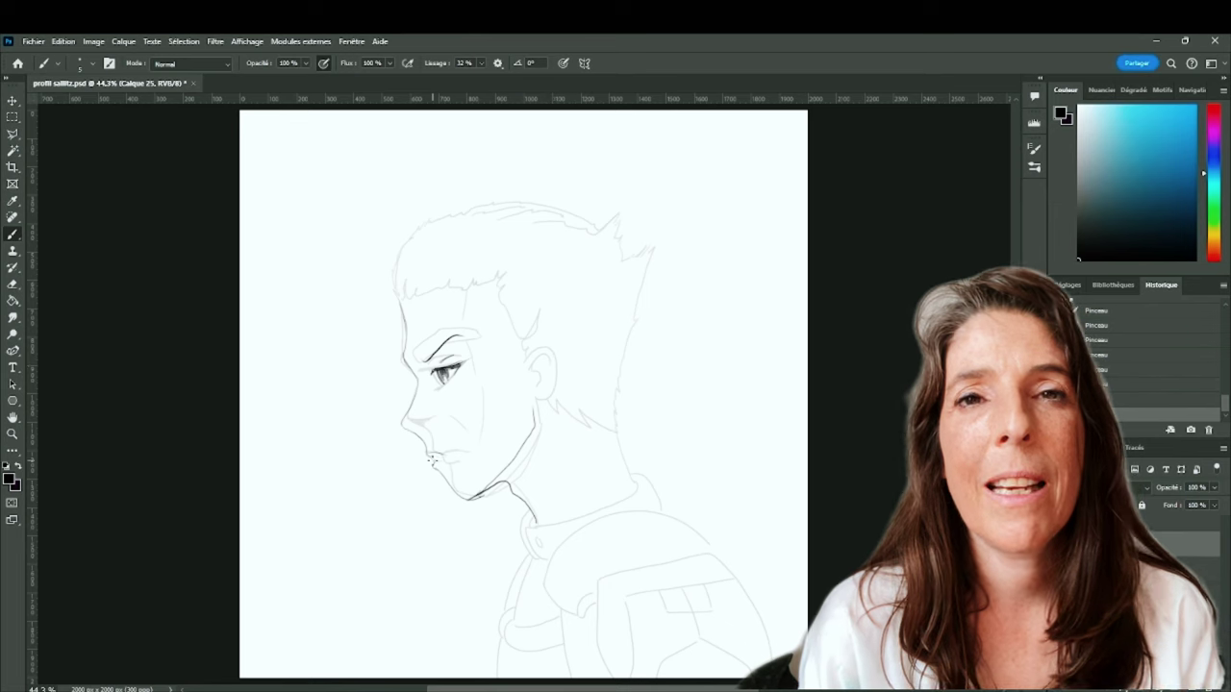
- Ink the mouth, chin and jawline over the sketch, erasing and redrawing the overlapping strokes
mouse_move(443, 467)
mouse_down()
mouse_move(462, 496)
mouse_move(449, 494)
mouse_move(523, 503)
mouse_move(537, 522)
mouse_move(515, 489)
mouse_up()
click(12, 284)
click(13, 234)
click(1059, 566)
click(12, 285)
click(12, 235)
click(13, 285)
mouse_move(515, 495)
mouse_down()
mouse_move(531, 514)
mouse_move(506, 485)
mouse_up()
click(13, 235)
click(1106, 399)
drag(540, 421, 517, 475)
- Ink the front contour of the hair above the forehead and the lines of the neck
click(1059, 567)
mouse_move(396, 306)
mouse_down()
mouse_move(401, 242)
mouse_move(453, 218)
mouse_up()
mouse_move(610, 442)
mouse_down()
mouse_move(621, 488)
mouse_move(559, 501)
mouse_up()
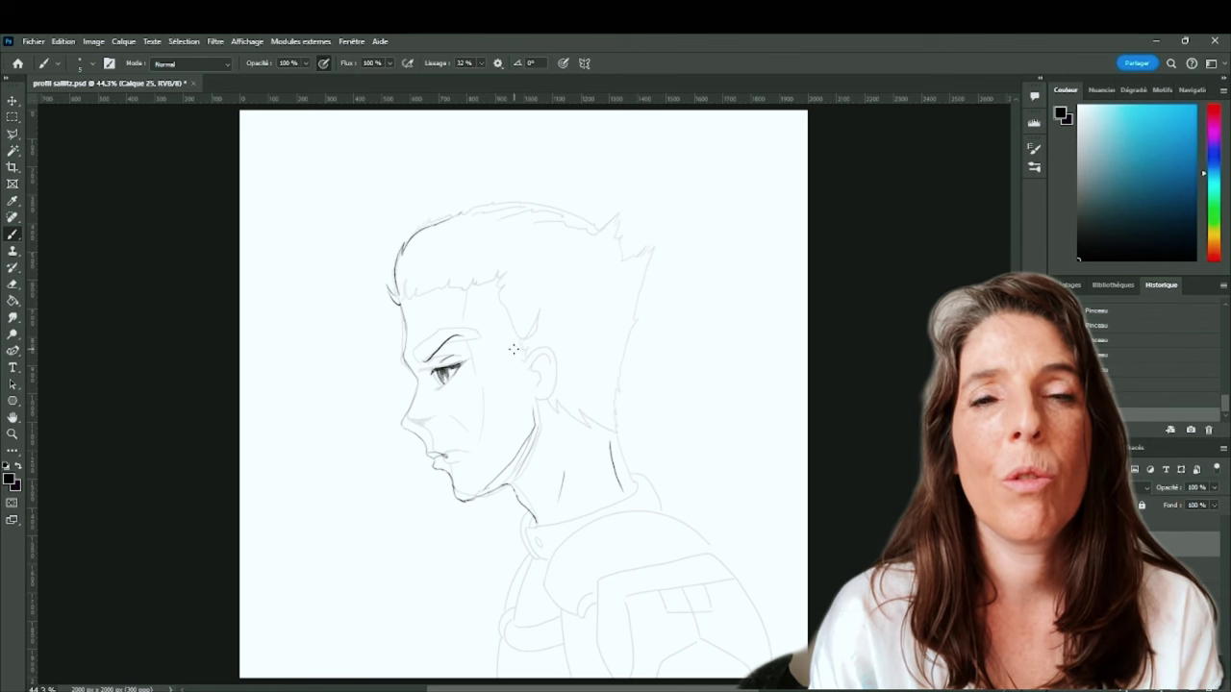
- Ink the ear and the jagged hairline across the temple and forehead
mouse_move(514, 349)
mouse_down()
mouse_move(525, 383)
mouse_move(547, 379)
mouse_move(525, 402)
mouse_move(528, 361)
mouse_move(553, 369)
mouse_move(544, 390)
mouse_up()
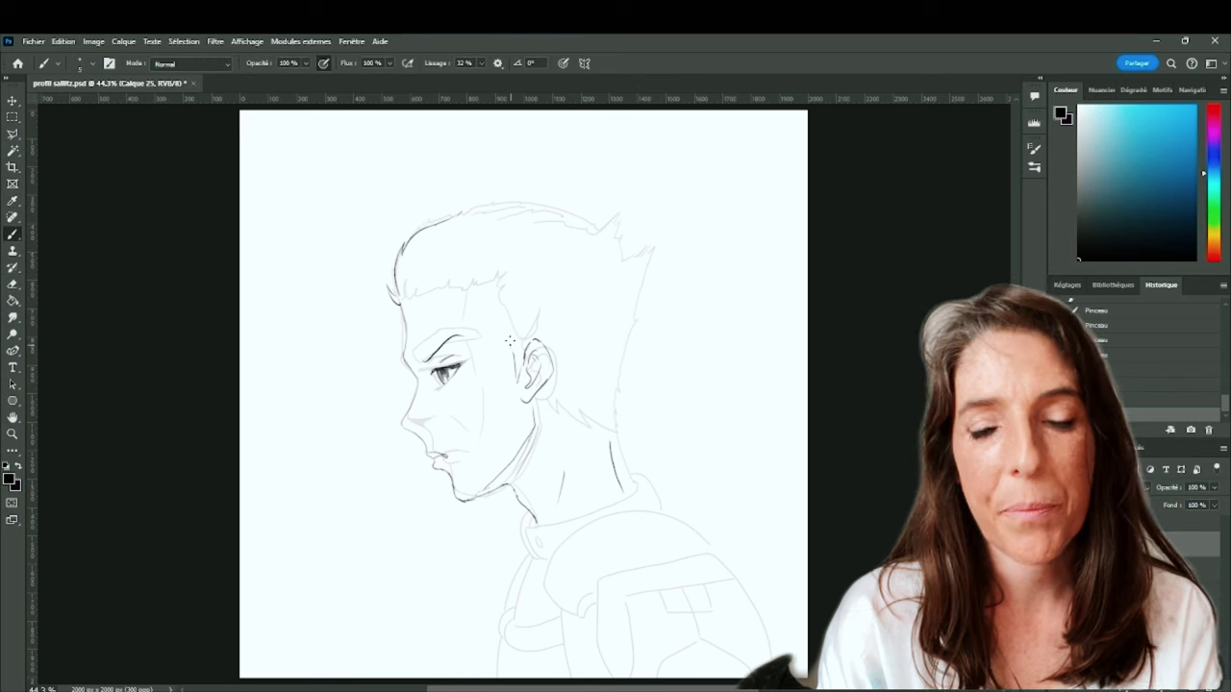
drag(511, 344, 496, 317)
mouse_move(498, 319)
mouse_down()
mouse_move(510, 308)
mouse_move(484, 313)
mouse_move(505, 281)
mouse_move(473, 264)
mouse_up()
mouse_move(412, 295)
mouse_down()
mouse_move(423, 281)
mouse_move(476, 287)
mouse_up()
- Ink the crown and the back of the head with hair tufts down to the nape
mouse_move(607, 445)
mouse_down()
mouse_move(597, 388)
mouse_move(627, 269)
mouse_move(604, 234)
mouse_move(550, 221)
mouse_up()
mouse_move(458, 214)
mouse_down()
mouse_move(522, 204)
mouse_move(600, 227)
mouse_up()
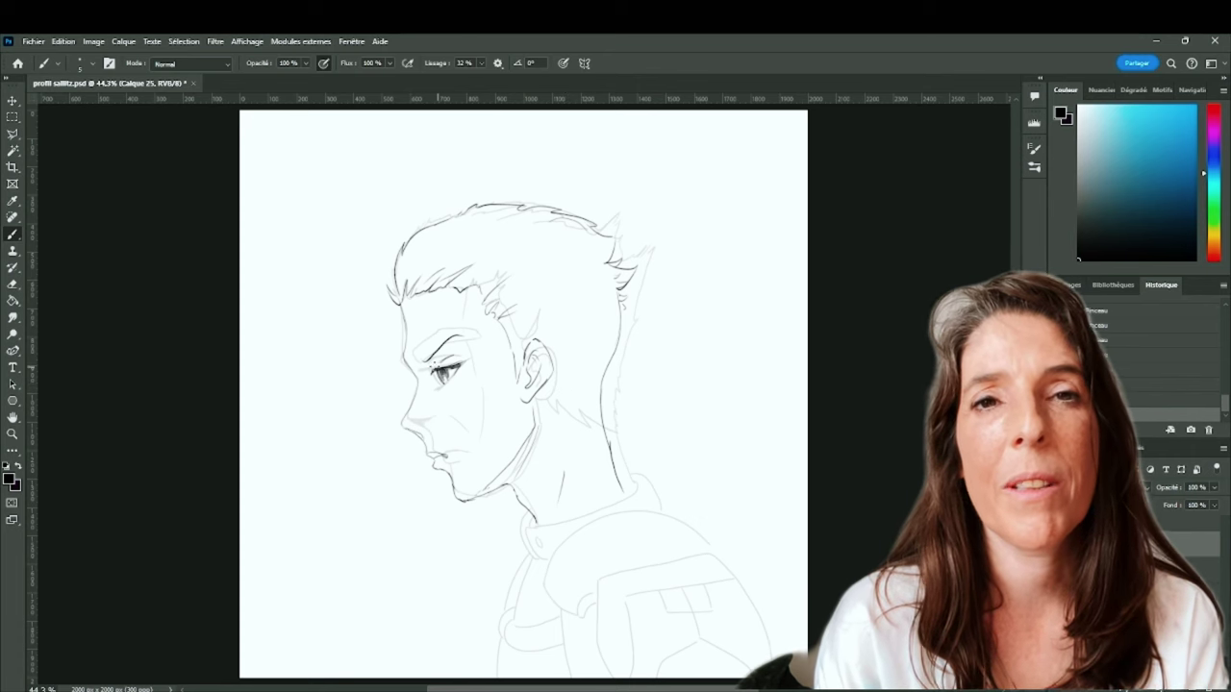
key(e)
key(b)
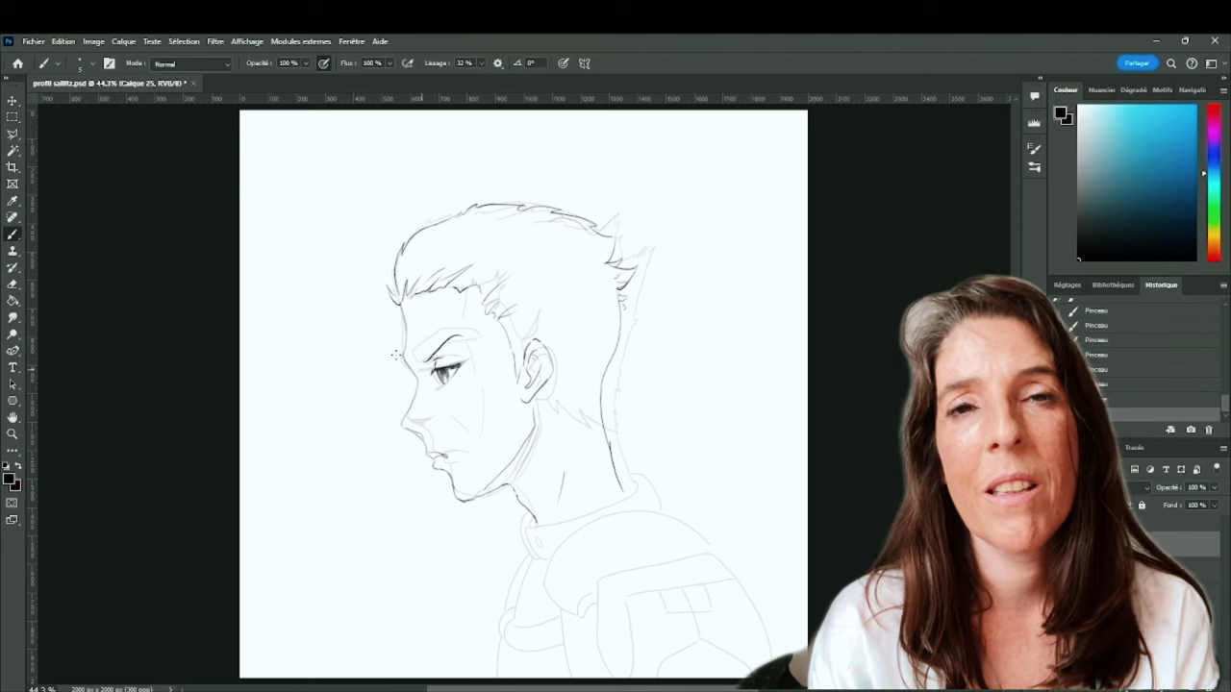
- Refine the lower part of the eye and check the line art with the sketch layer hidden
key(e)
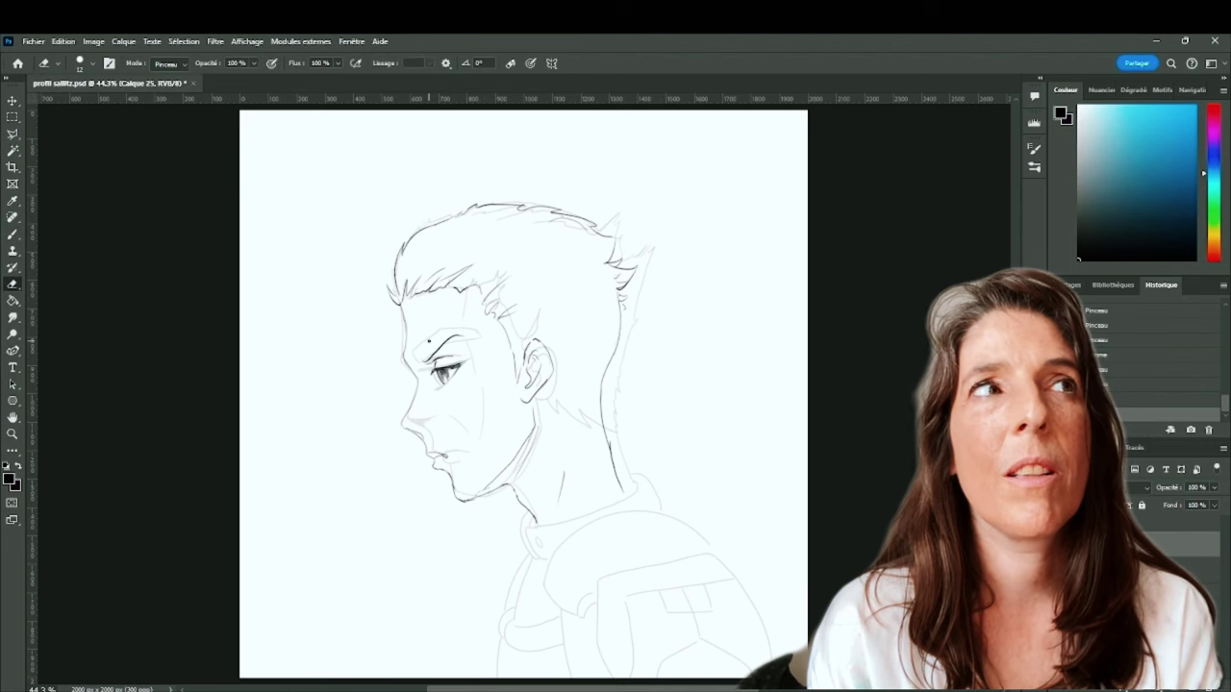
key(b)
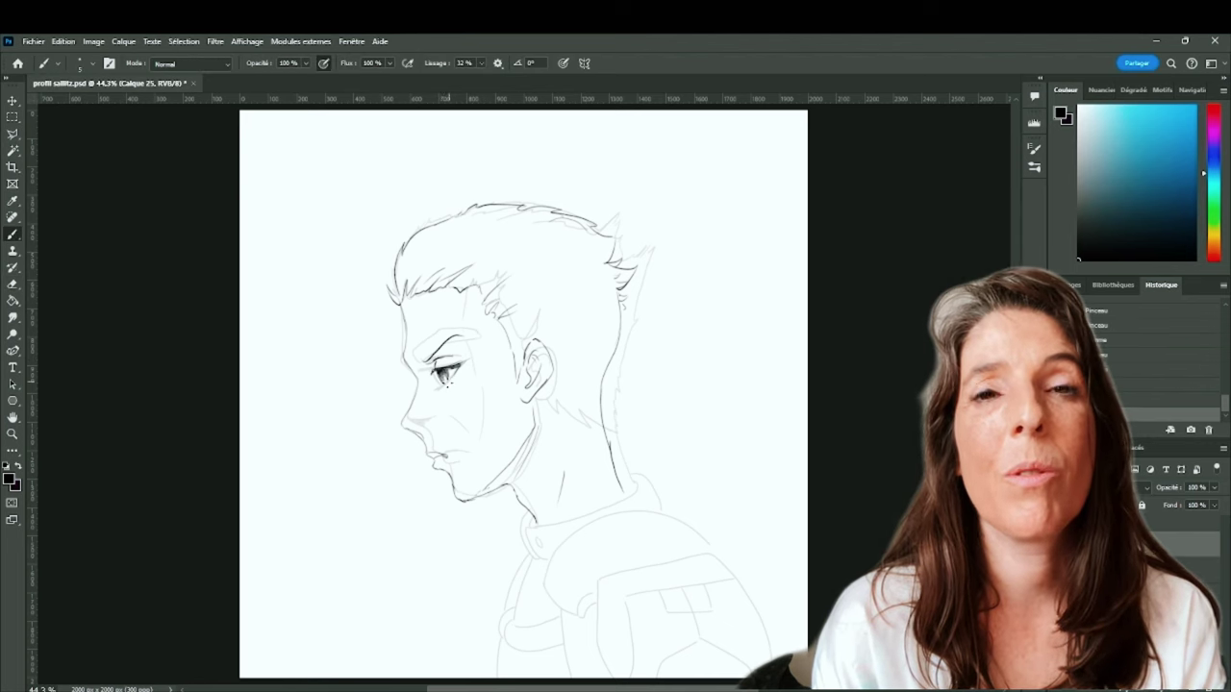
drag(446, 384, 451, 378)
click(1057, 569)
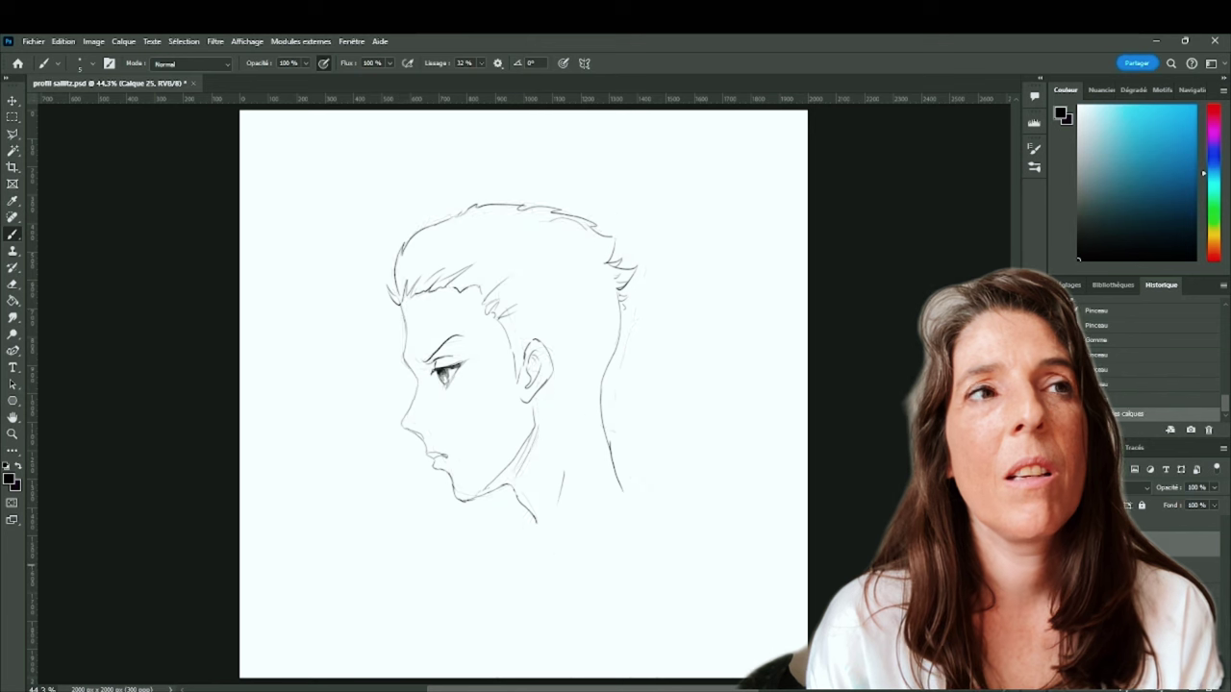
click(1057, 569)
- Redraw the forehead contour between the hairline and the brow, comparing it with and without the sketch
drag(408, 296, 404, 350)
key(e)
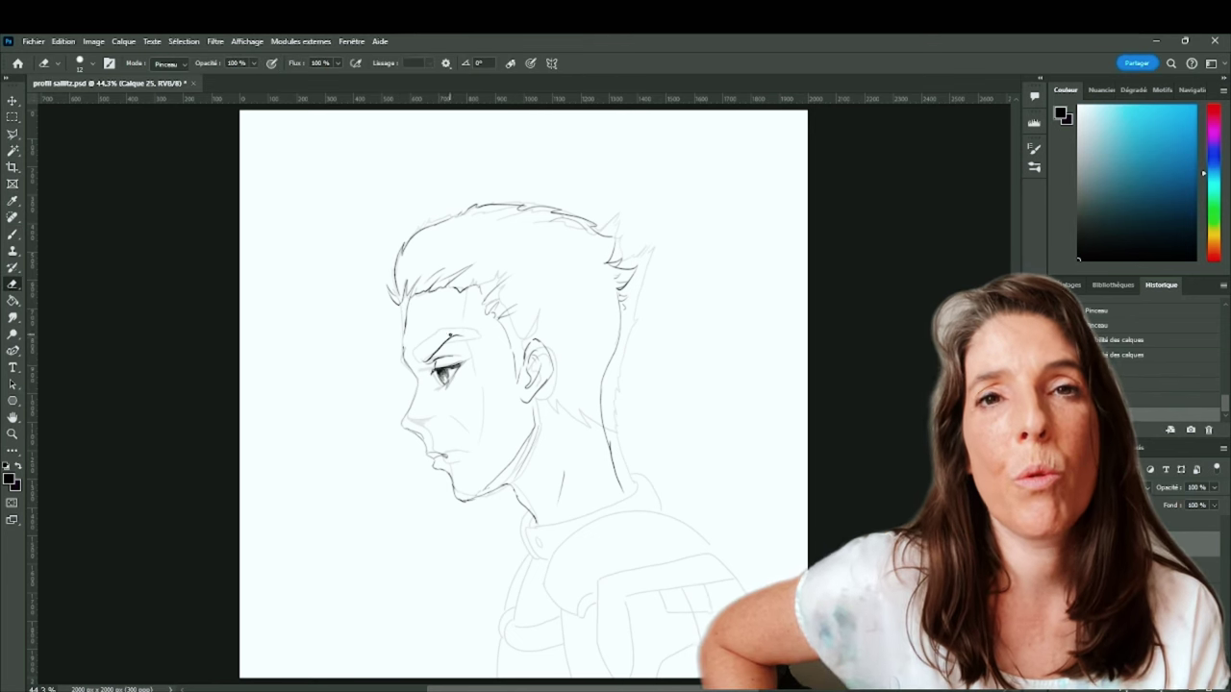
click(1057, 570)
click(1057, 570)
click(13, 235)
drag(402, 343, 402, 359)
drag(390, 301, 405, 313)
- Ink the jagged hairline from behind the ear to the nape
drag(539, 395, 607, 439)
click(13, 284)
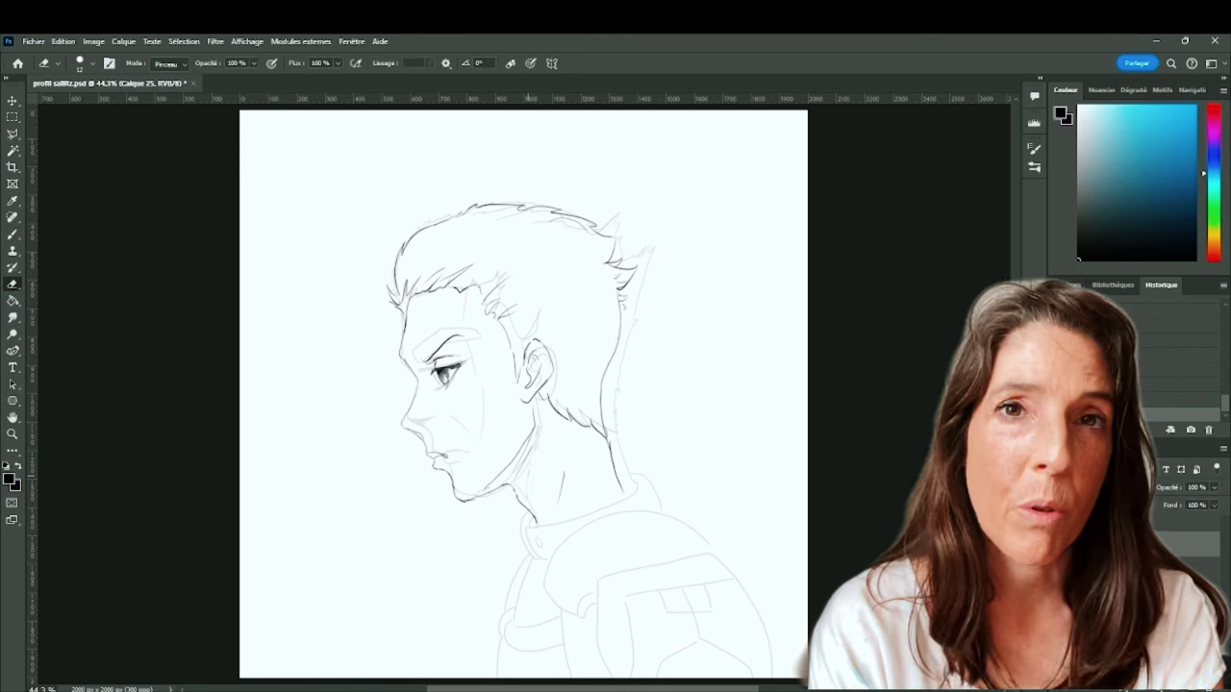
key(b)
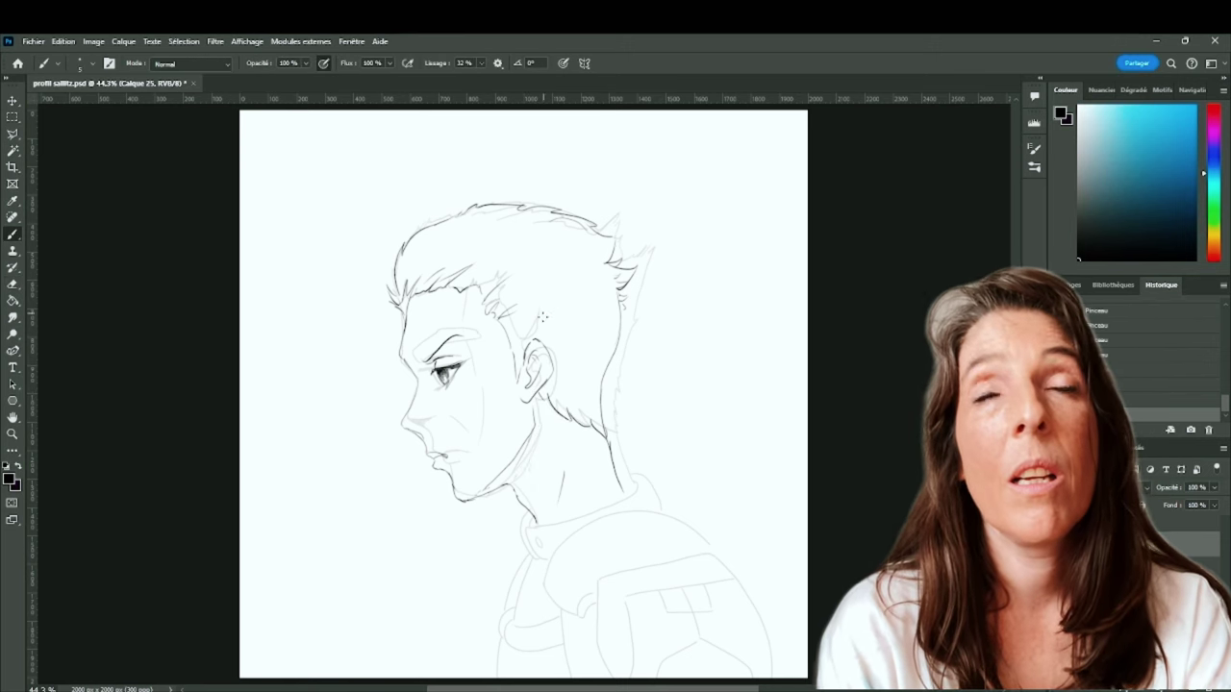
- Draw loose strand lines inside the hair above the ear, across the side and on the crown
mouse_move(555, 356)
mouse_down()
mouse_move(612, 238)
mouse_move(622, 304)
mouse_move(605, 385)
mouse_up()
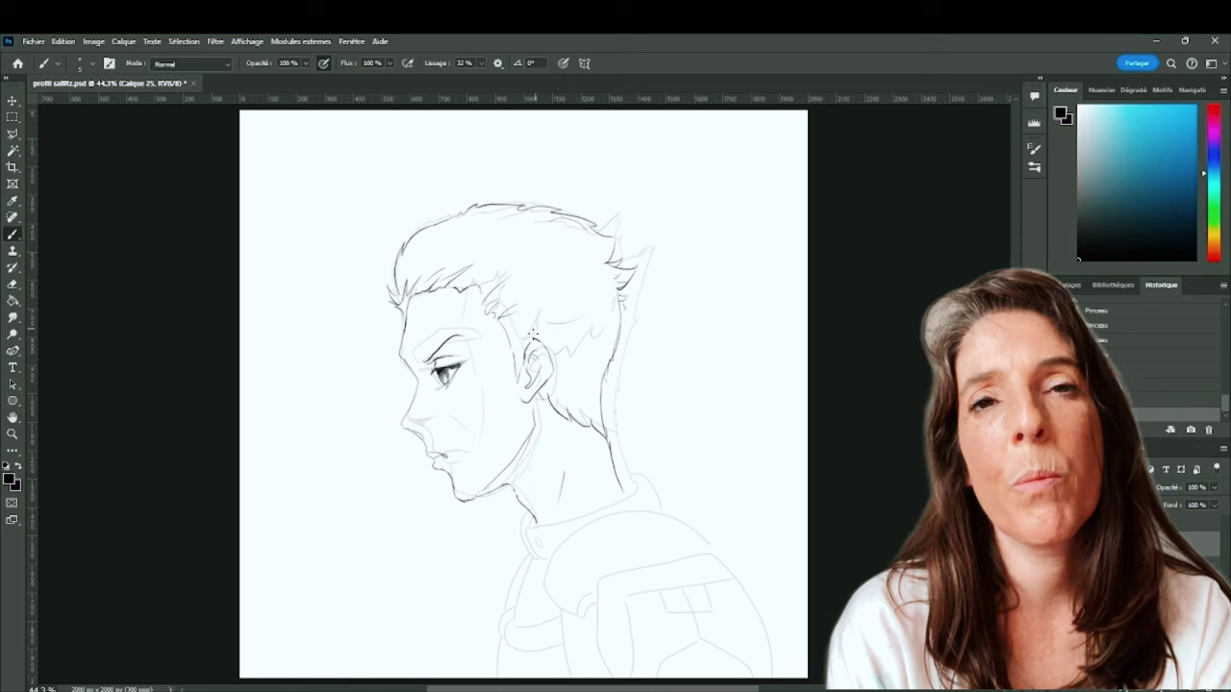
drag(521, 309, 565, 287)
mouse_move(520, 266)
mouse_down()
mouse_move(528, 226)
mouse_move(584, 264)
mouse_up()
drag(598, 256, 583, 289)
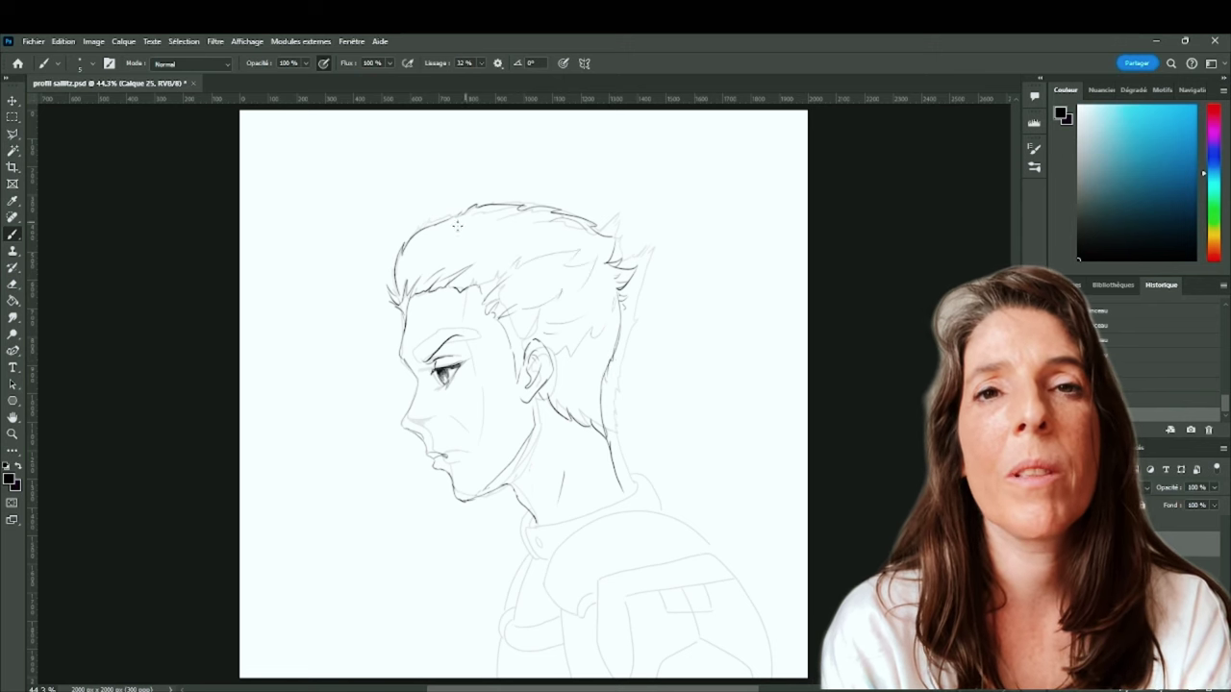
drag(499, 229, 470, 247)
drag(551, 235, 514, 245)
- Ink the collar, the curved shoulder bands and the angular emblem on the sleeve
mouse_move(639, 489)
mouse_down()
mouse_move(524, 525)
mouse_move(524, 559)
mouse_move(660, 508)
mouse_up()
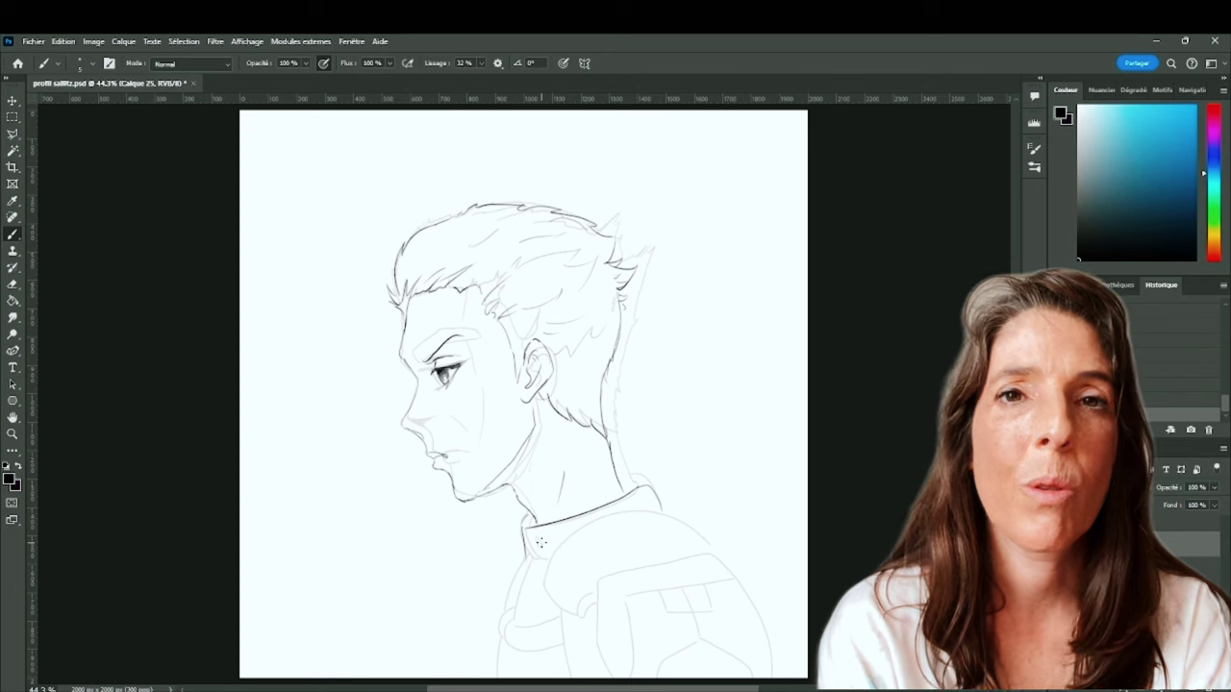
mouse_move(542, 584)
mouse_down()
mouse_move(638, 508)
mouse_move(708, 545)
mouse_move(654, 546)
mouse_move(575, 604)
mouse_up()
mouse_move(697, 555)
mouse_down()
mouse_move(598, 575)
mouse_move(588, 596)
mouse_move(616, 611)
mouse_move(626, 652)
mouse_up()
mouse_move(591, 596)
mouse_down()
mouse_move(716, 556)
mouse_move(738, 593)
mouse_move(756, 674)
mouse_up()
mouse_move(752, 676)
mouse_down()
mouse_move(708, 635)
mouse_move(643, 677)
mouse_move(740, 679)
mouse_up()
drag(591, 599, 615, 610)
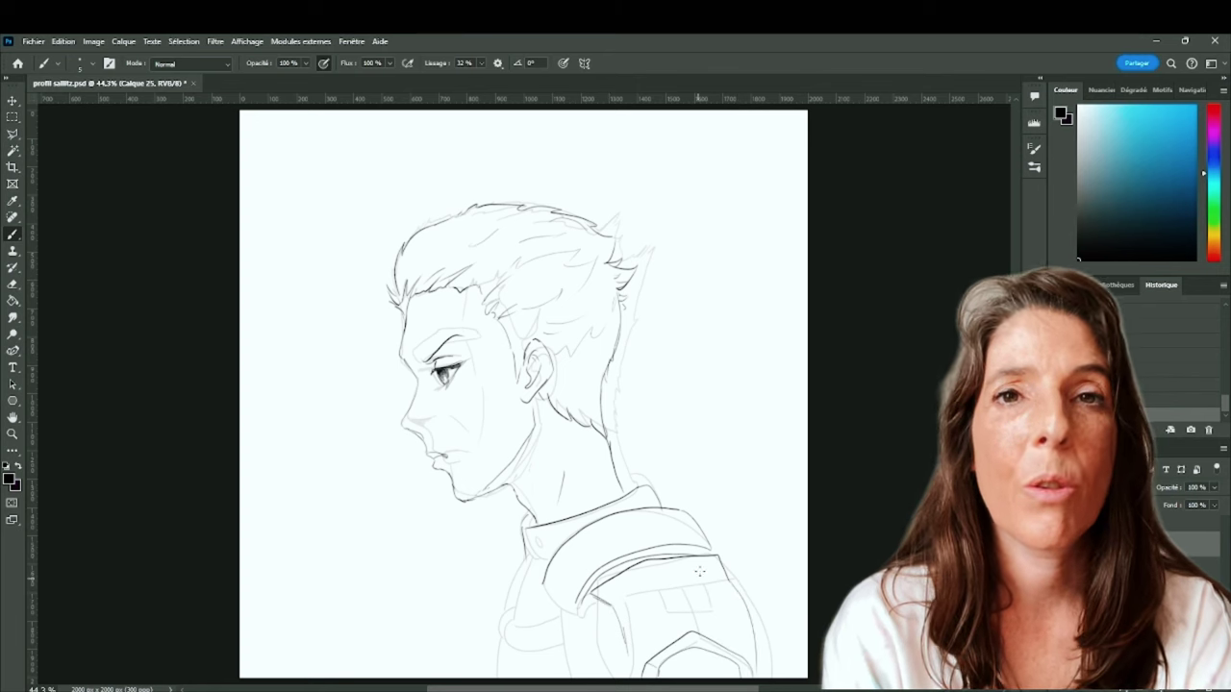
- Ink the sleeve seams, the chest bands, the collar button and the front edge of the jacket
mouse_move(715, 556)
mouse_down()
mouse_move(728, 583)
mouse_move(643, 598)
mouse_move(596, 630)
mouse_move(596, 678)
mouse_up()
mouse_move(522, 542)
mouse_down()
mouse_move(510, 590)
mouse_move(521, 626)
mouse_move(557, 621)
mouse_move(512, 645)
mouse_up()
mouse_move(512, 645)
mouse_down()
mouse_move(562, 631)
mouse_move(570, 675)
mouse_up()
mouse_move(583, 620)
mouse_down()
mouse_move(589, 678)
mouse_move(500, 644)
mouse_up()
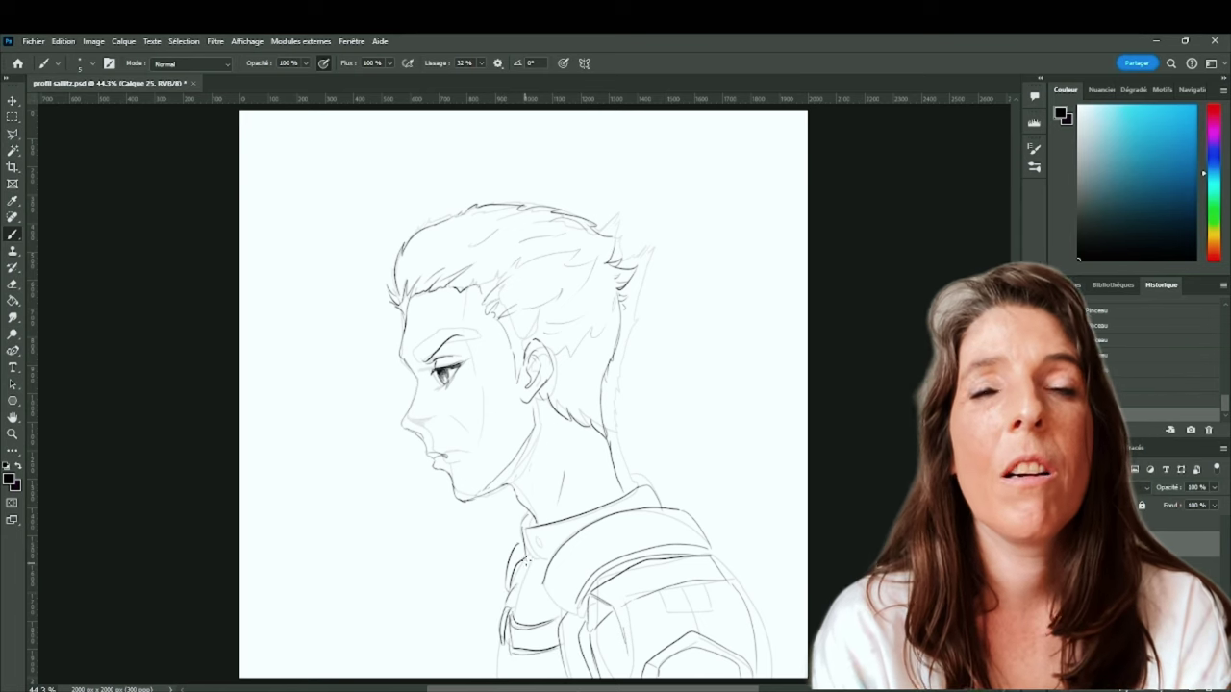
mouse_move(531, 550)
mouse_down()
mouse_move(539, 537)
mouse_move(504, 609)
mouse_move(498, 678)
mouse_up()
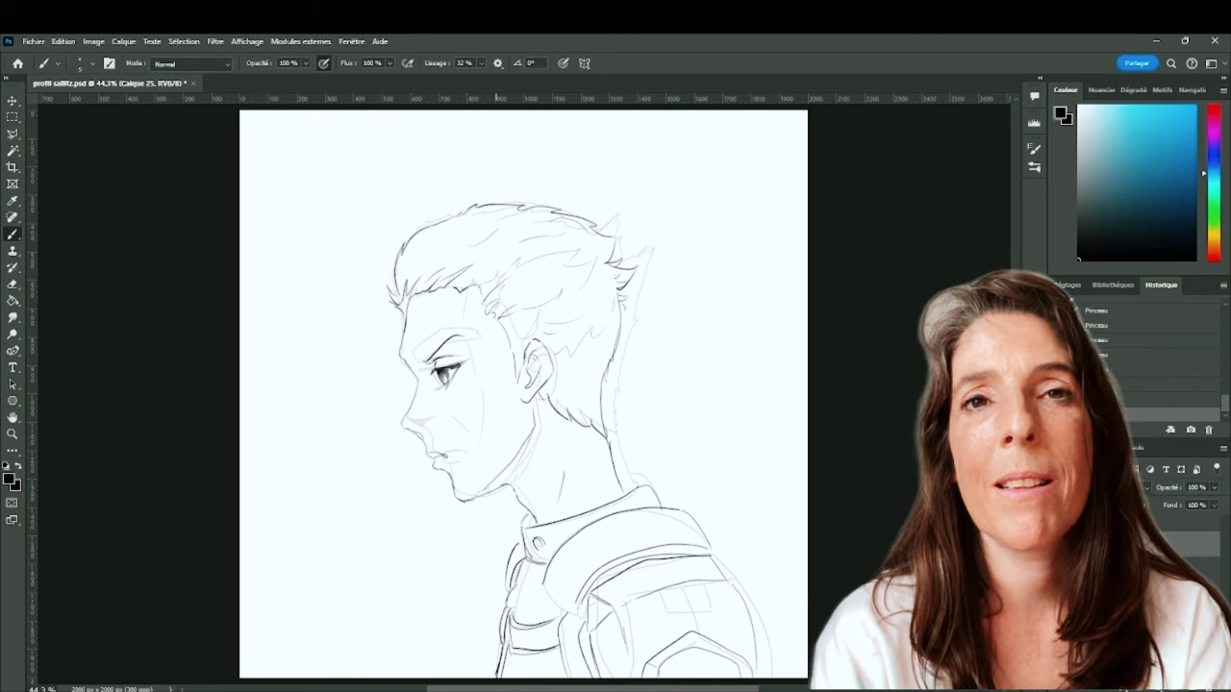
- Draw a striped rectangular badge on the upper arm and complete the jacket's contours with the sketch hidden
mouse_move(665, 596)
mouse_down()
mouse_move(708, 589)
mouse_move(703, 618)
mouse_move(704, 604)
mouse_up()
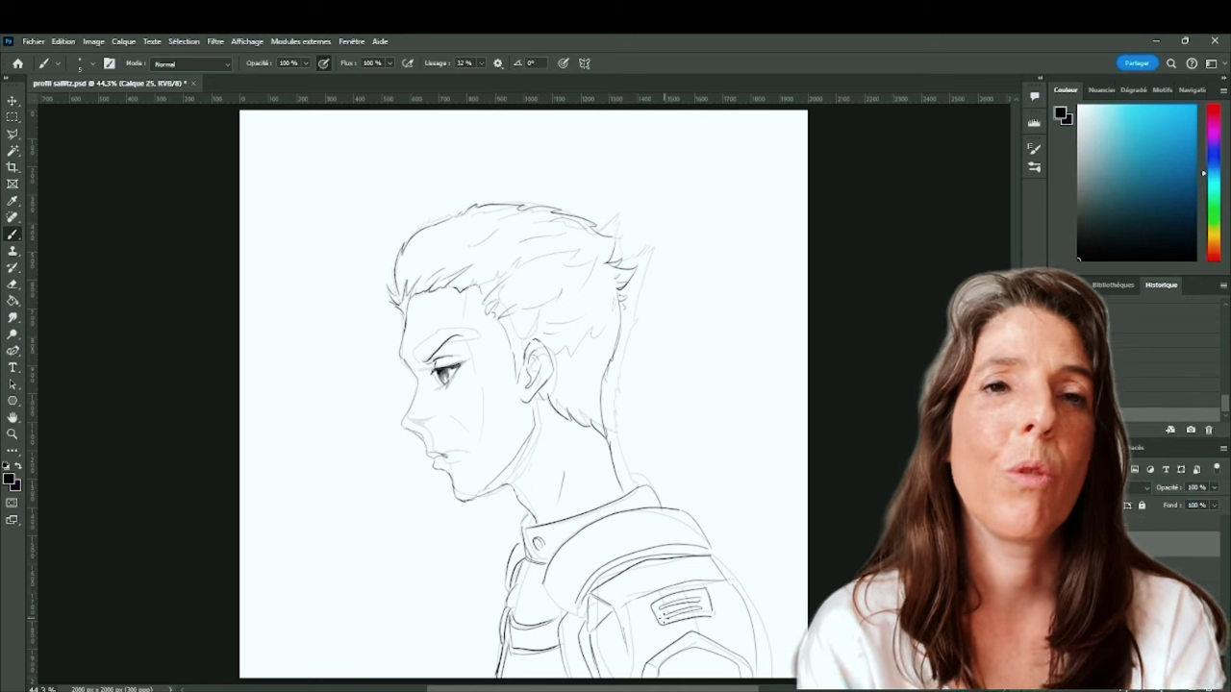
click(1058, 569)
drag(630, 652, 634, 678)
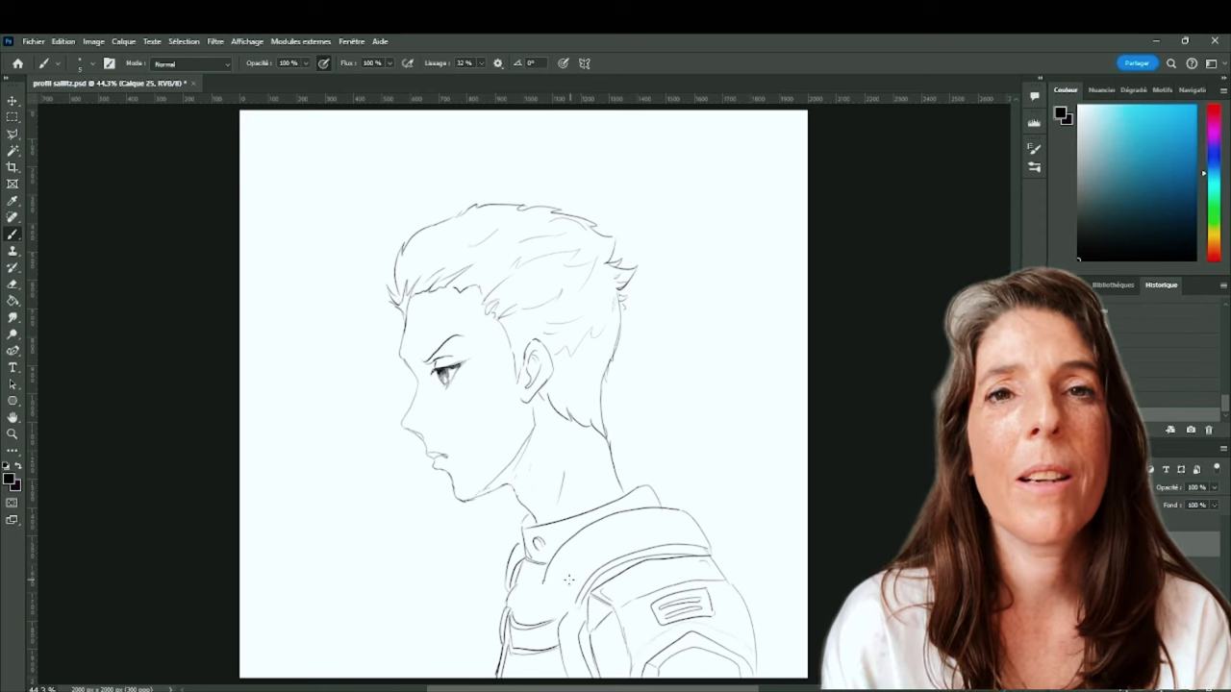
mouse_move(569, 579)
mouse_down()
mouse_move(543, 612)
mouse_move(573, 589)
mouse_move(558, 610)
mouse_up()
key(e)
key(b)
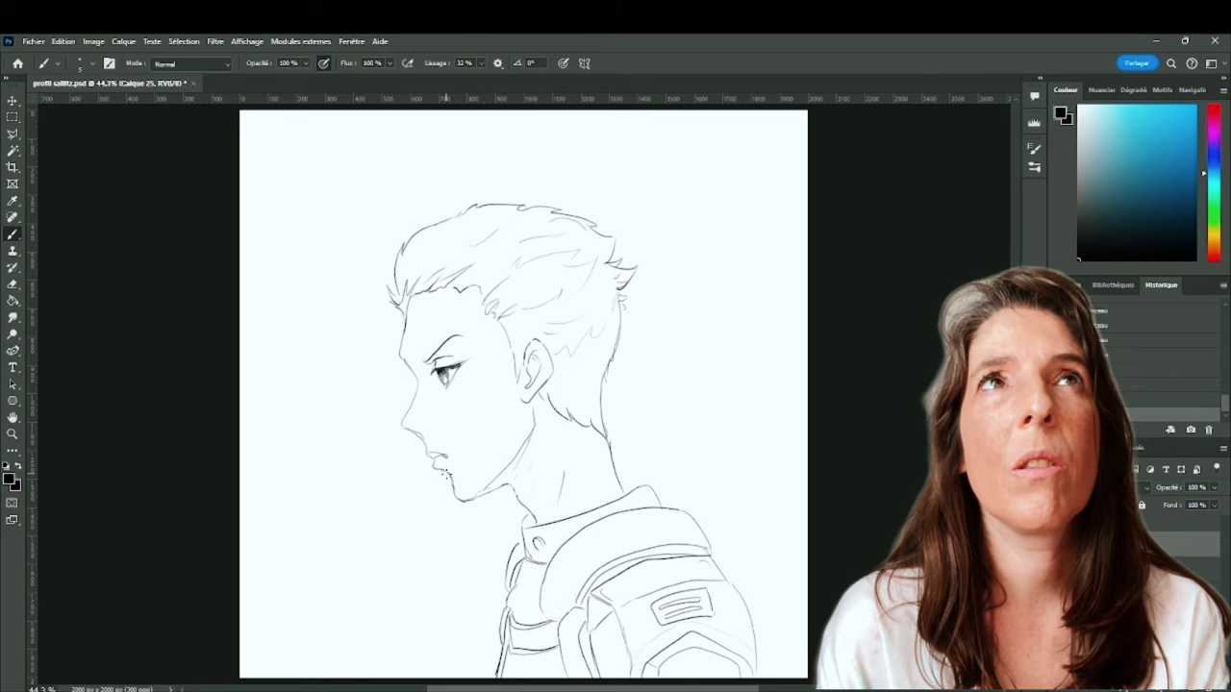
- Erase the jawline between the chin and the ear and redraw it with lighter strokes
key(e)
mouse_move(479, 494)
mouse_down()
mouse_move(506, 468)
mouse_move(471, 500)
mouse_up()
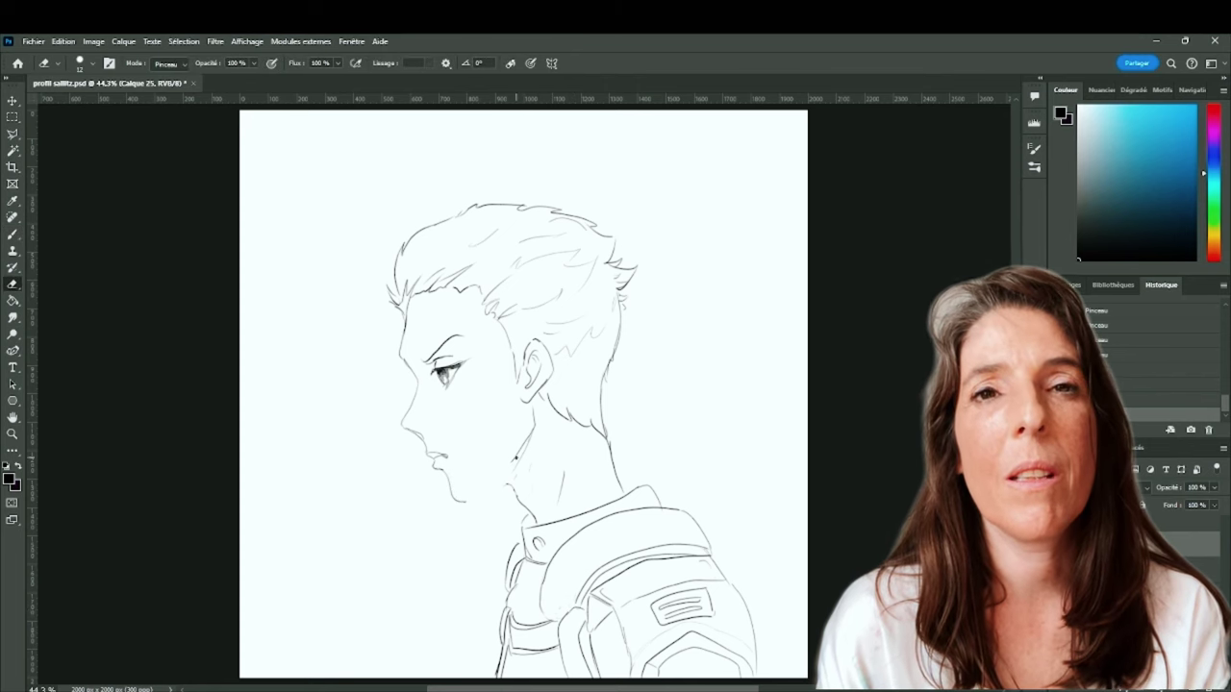
click(12, 235)
mouse_move(534, 410)
mouse_down()
mouse_move(512, 468)
mouse_move(526, 426)
mouse_up()
mouse_move(525, 439)
mouse_down()
mouse_move(486, 485)
mouse_move(501, 489)
mouse_up()
key(ctrl+z)
mouse_move(520, 440)
mouse_down()
mouse_move(471, 498)
mouse_move(512, 473)
mouse_up()
key(e)
key(b)
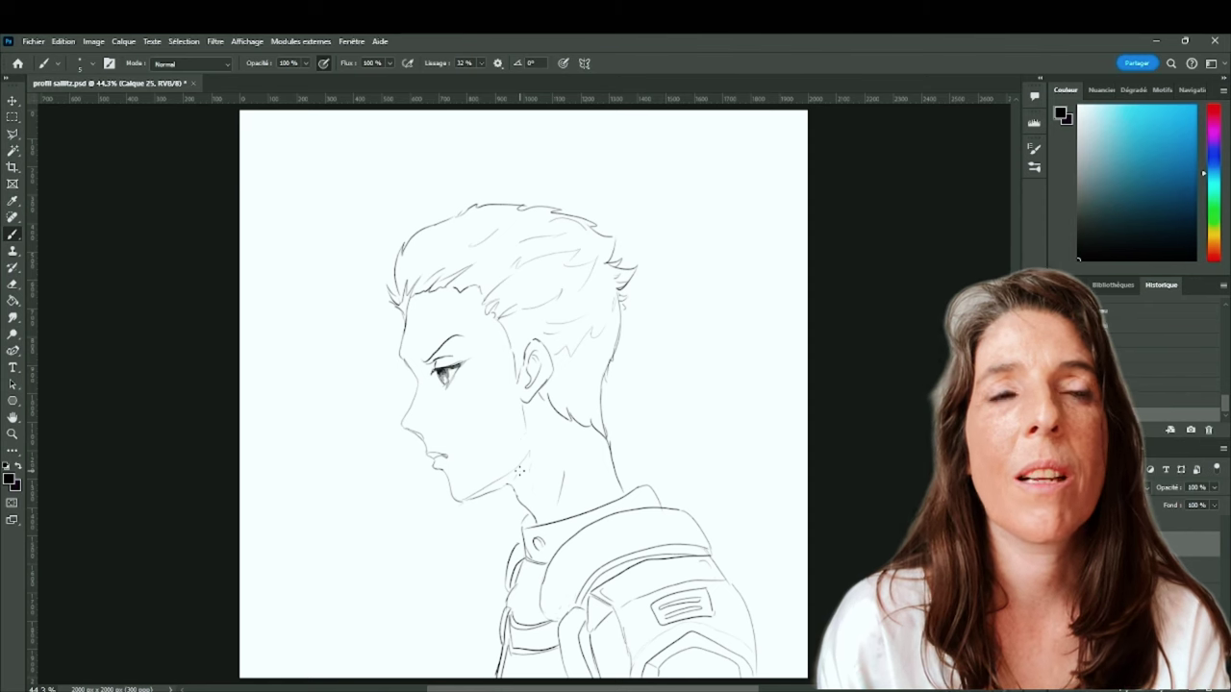
- Stretch the line-art layer slightly toward the front of the face, using the sketch as reference, and hide the sketch
click(1058, 569)
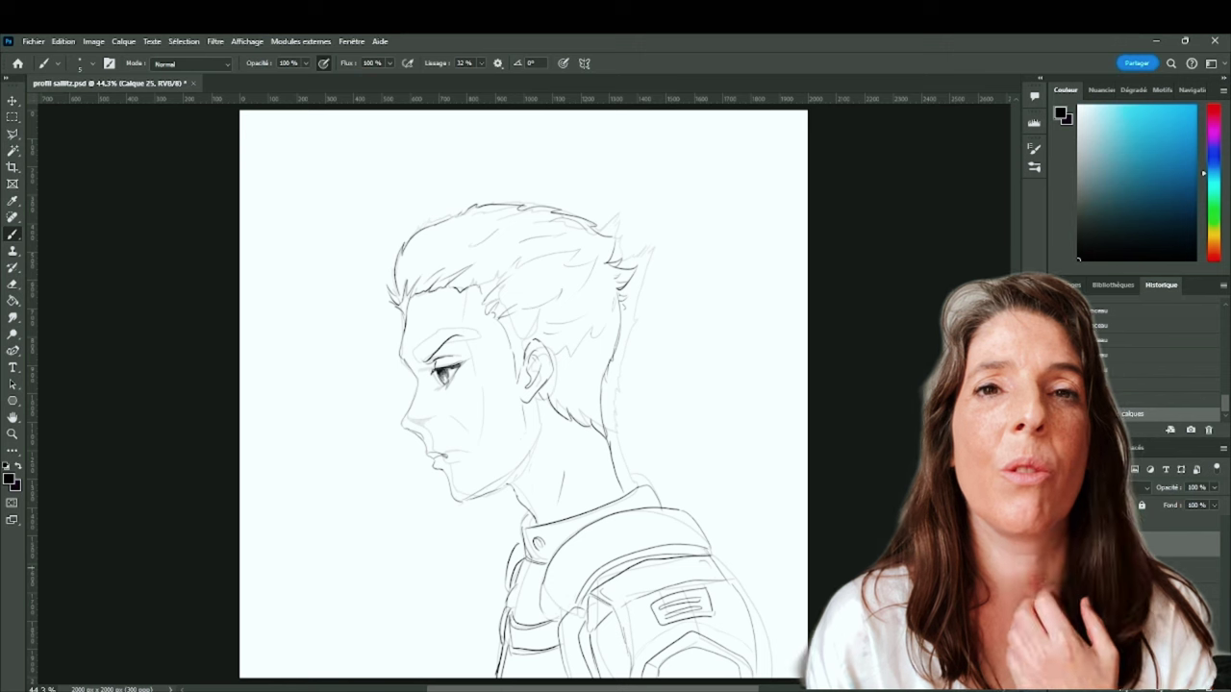
key(v)
drag(384, 439, 378, 439)
key(Return)
click(1058, 567)
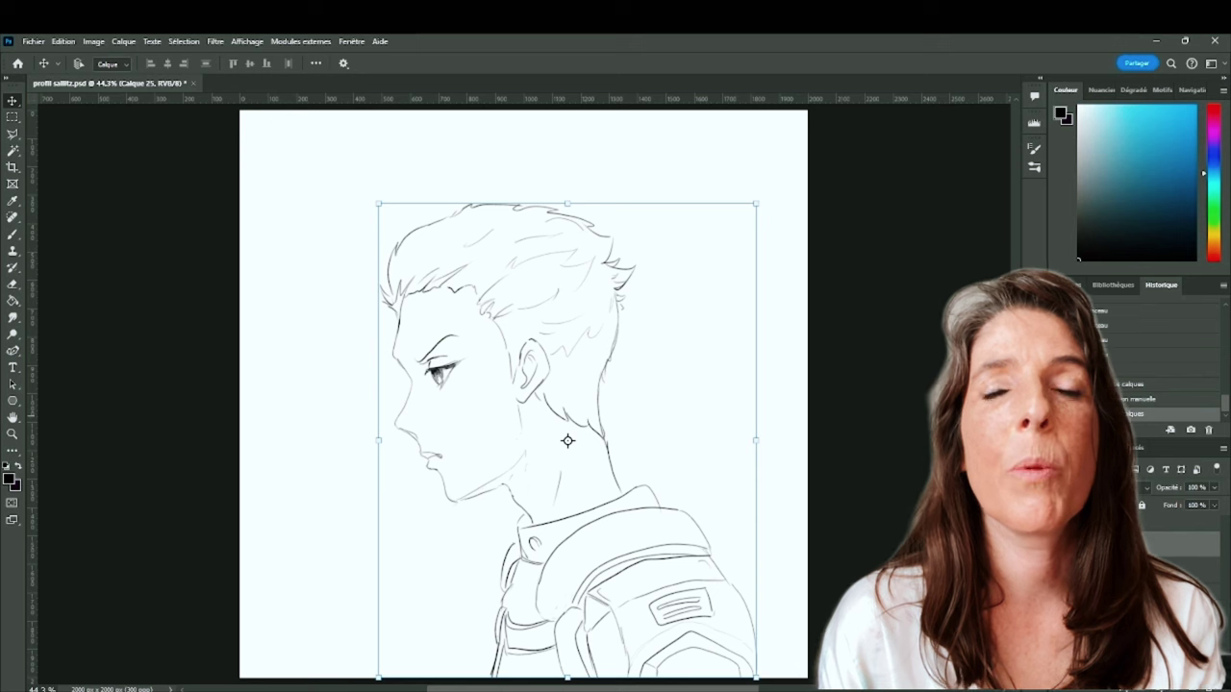
- Erase the lips and the front of the chin and redraw their profile
key(b)
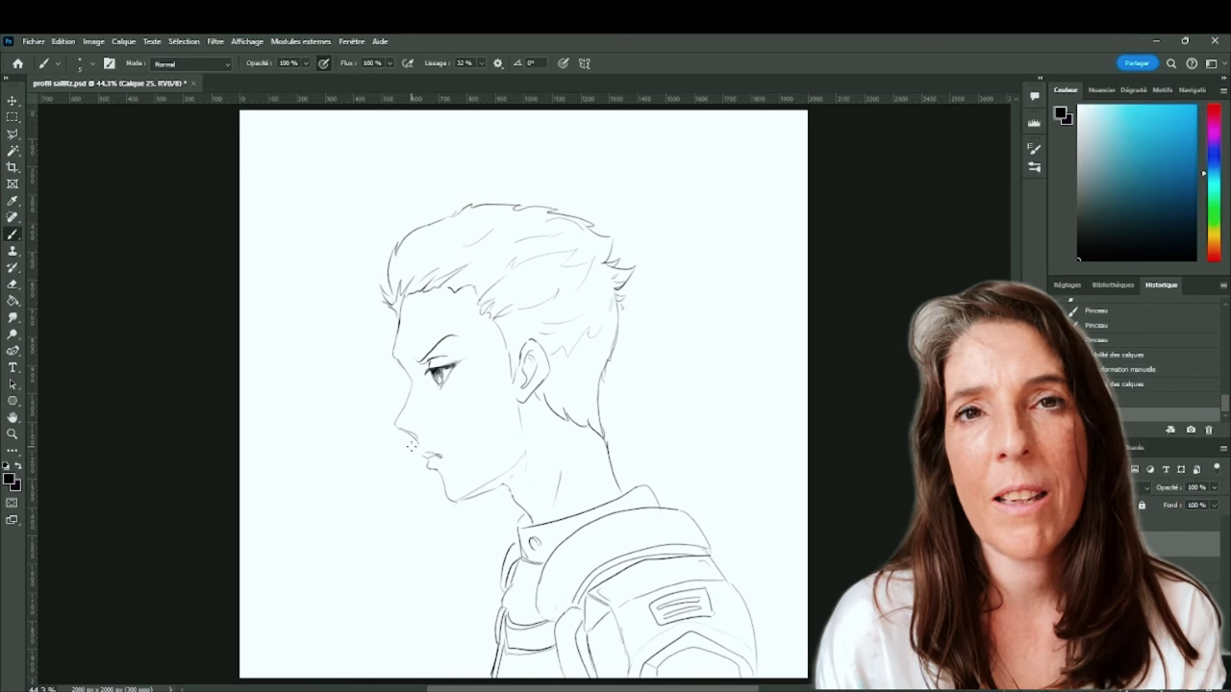
click(13, 285)
mouse_move(441, 456)
mouse_down()
mouse_move(436, 472)
mouse_move(422, 459)
mouse_move(430, 472)
mouse_up()
click(13, 235)
mouse_move(432, 475)
mouse_down()
mouse_move(440, 483)
mouse_move(443, 459)
mouse_move(444, 489)
mouse_move(447, 472)
mouse_move(426, 472)
mouse_move(441, 487)
mouse_move(441, 465)
mouse_move(444, 492)
mouse_move(442, 459)
mouse_move(430, 474)
mouse_move(444, 462)
mouse_move(423, 456)
mouse_move(445, 468)
mouse_move(435, 477)
mouse_move(429, 462)
mouse_move(441, 460)
mouse_move(446, 497)
mouse_up()
click(12, 285)
click(13, 227)
click(12, 285)
key(b)
click(13, 285)
click(13, 235)
- Rework the slightly open mouth and the upper lip by alternating erasing and fine brush strokes
key(e)
key(b)
key(e)
key(b)
key(e)
key(b)
key(ctrl+z)
key(ctrl+z)
key(ctrl+z)
key(e)
click(13, 235)
click(12, 284)
key(b)
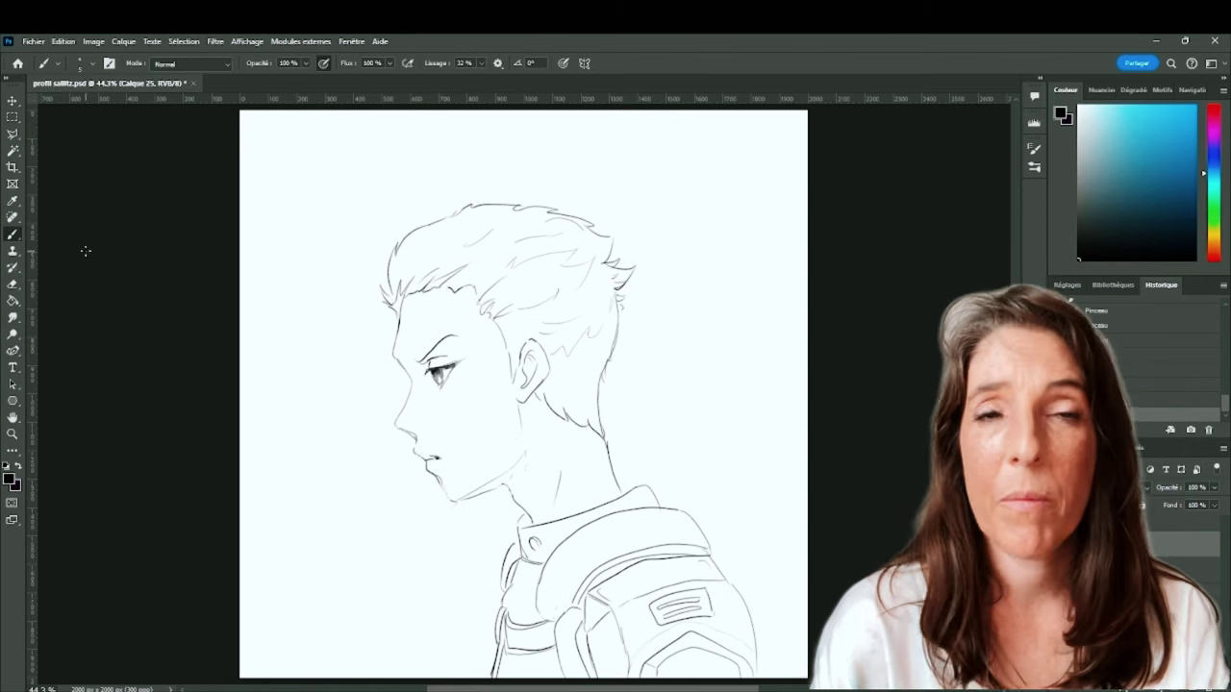
drag(416, 444, 417, 450)
key(e)
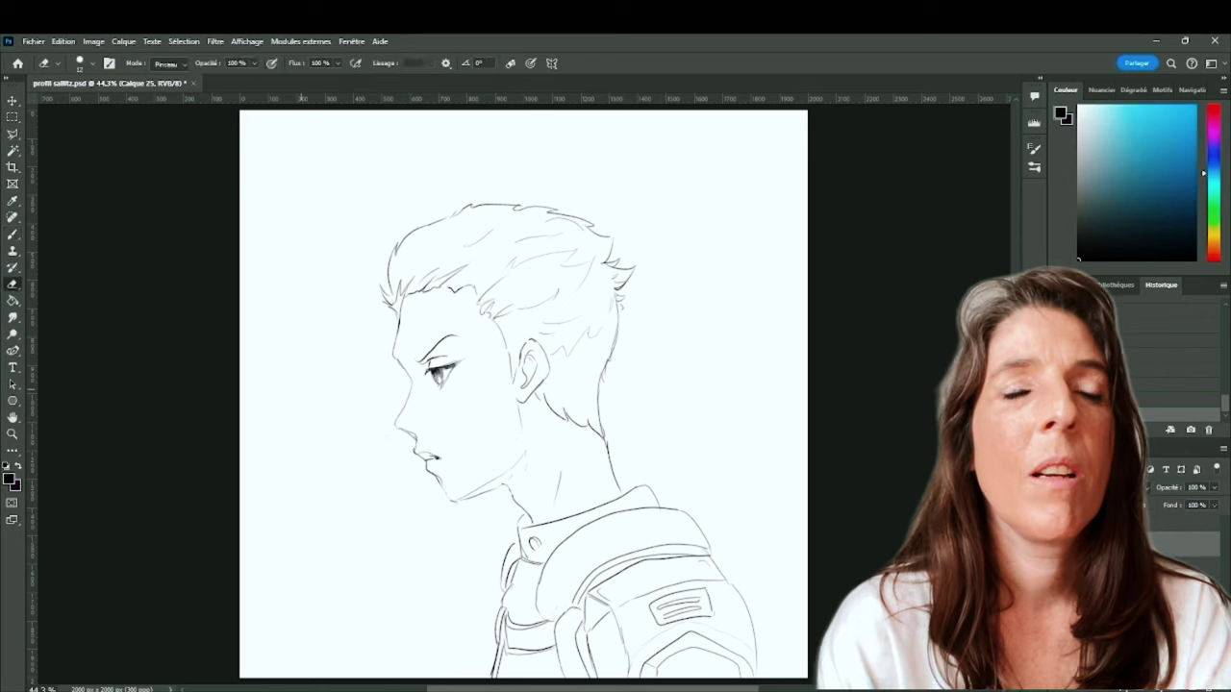
- Add light contour lines on the cheek and temple and an inner arc inside the sleeve emblem
key(b)
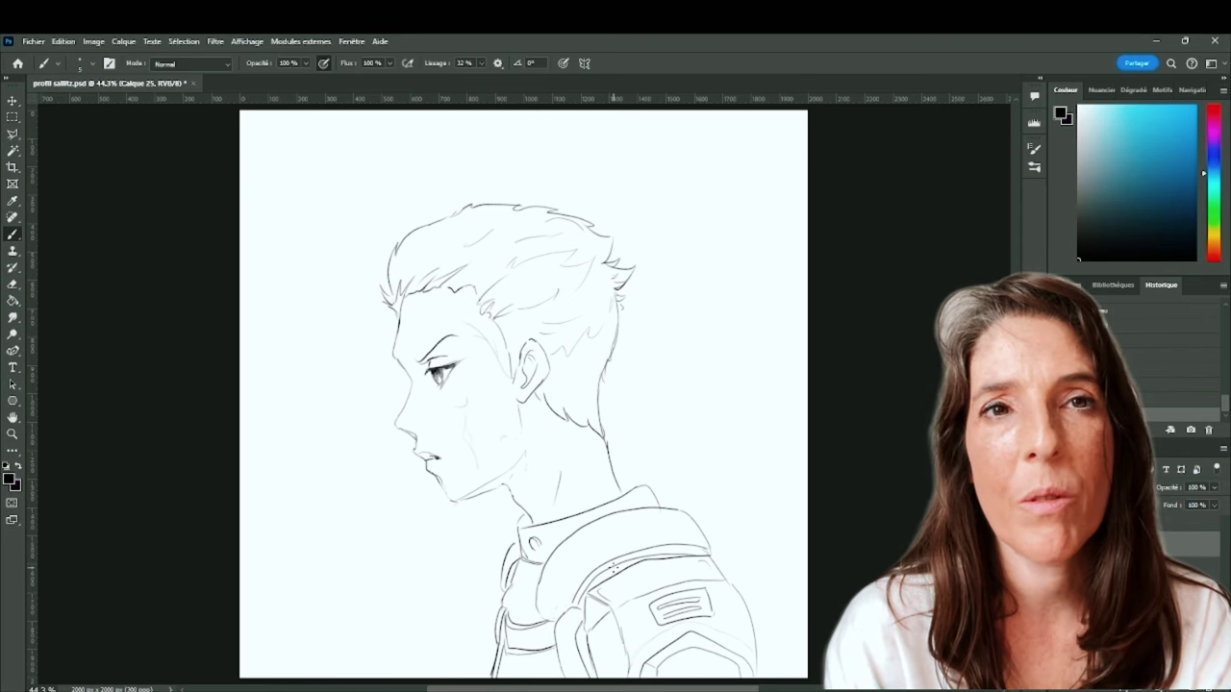
key(e)
click(13, 235)
drag(666, 677, 728, 666)
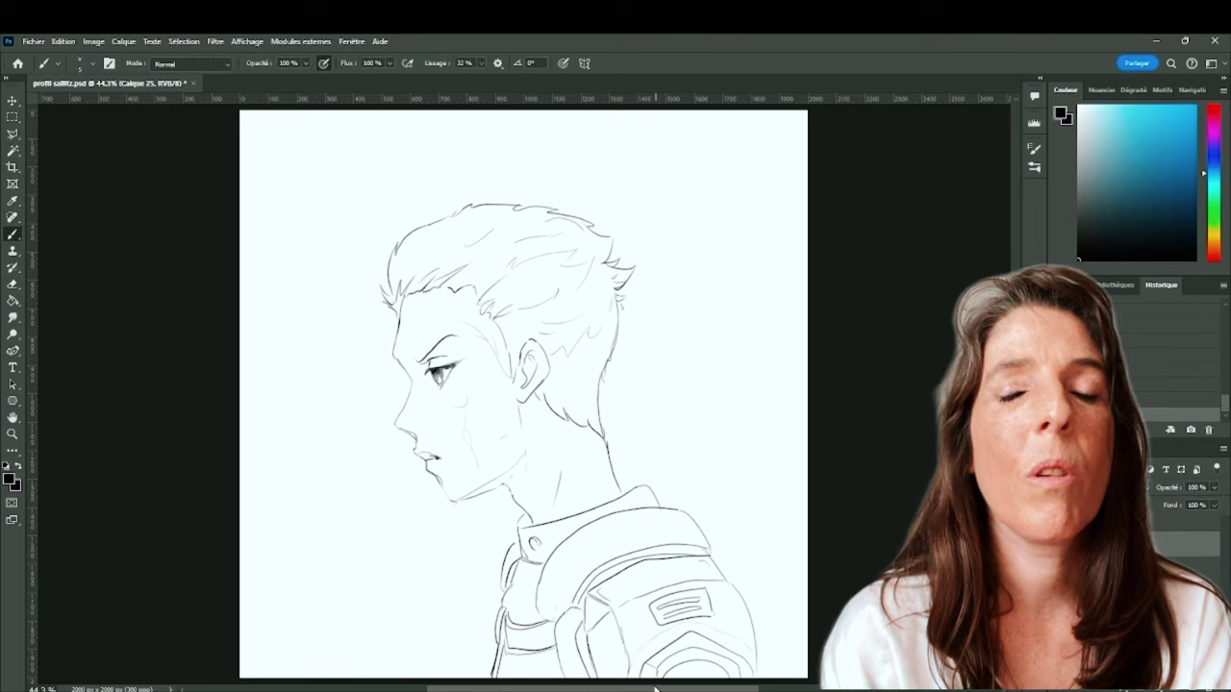
- Replace the stripes in the arm badge with two small rectangles and add a contour line on the chest
click(12, 285)
mouse_move(666, 608)
mouse_down()
mouse_move(697, 601)
mouse_move(672, 611)
mouse_move(685, 612)
mouse_up()
key(b)
mouse_move(700, 593)
mouse_down()
mouse_move(705, 613)
mouse_move(681, 619)
mouse_up()
mouse_move(512, 582)
mouse_down()
mouse_move(510, 612)
mouse_move(549, 621)
mouse_up()
- Compare the line art with the sketch through layer visibility and raise the opacity of the sketch layer Calque 4
right_click(895, 367)
click(1008, 240)
click(1059, 572)
click(1059, 545)
click(1135, 572)
click(1214, 488)
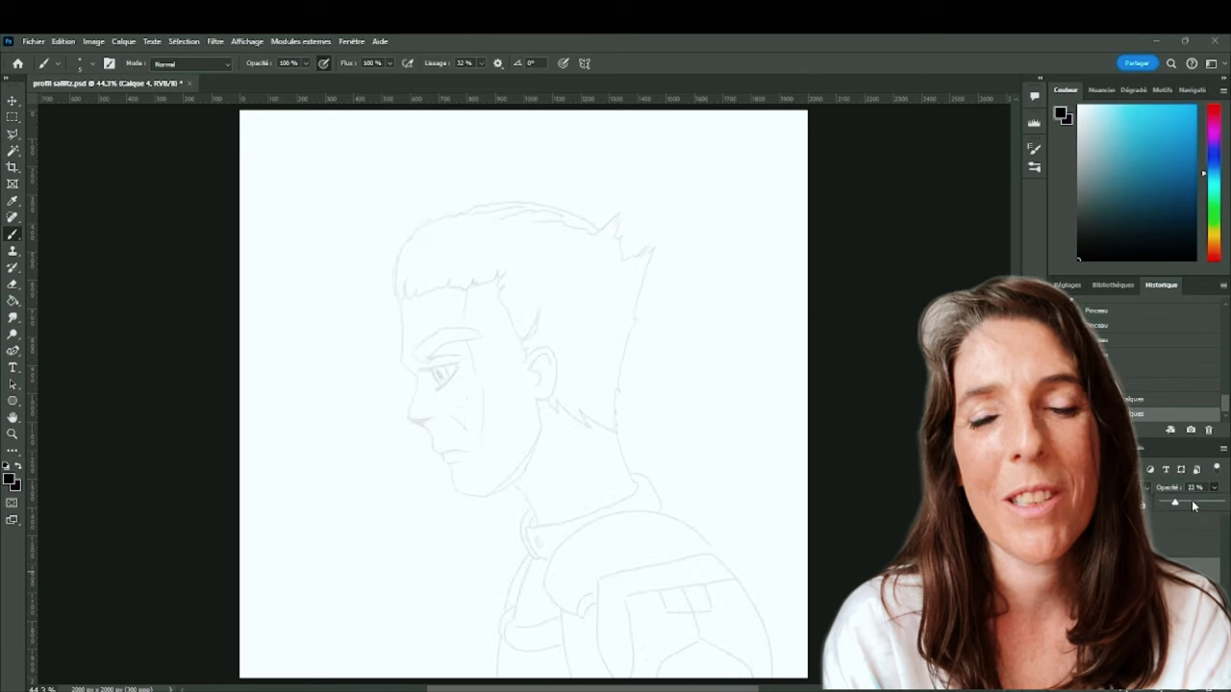
drag(1193, 506, 1216, 503)
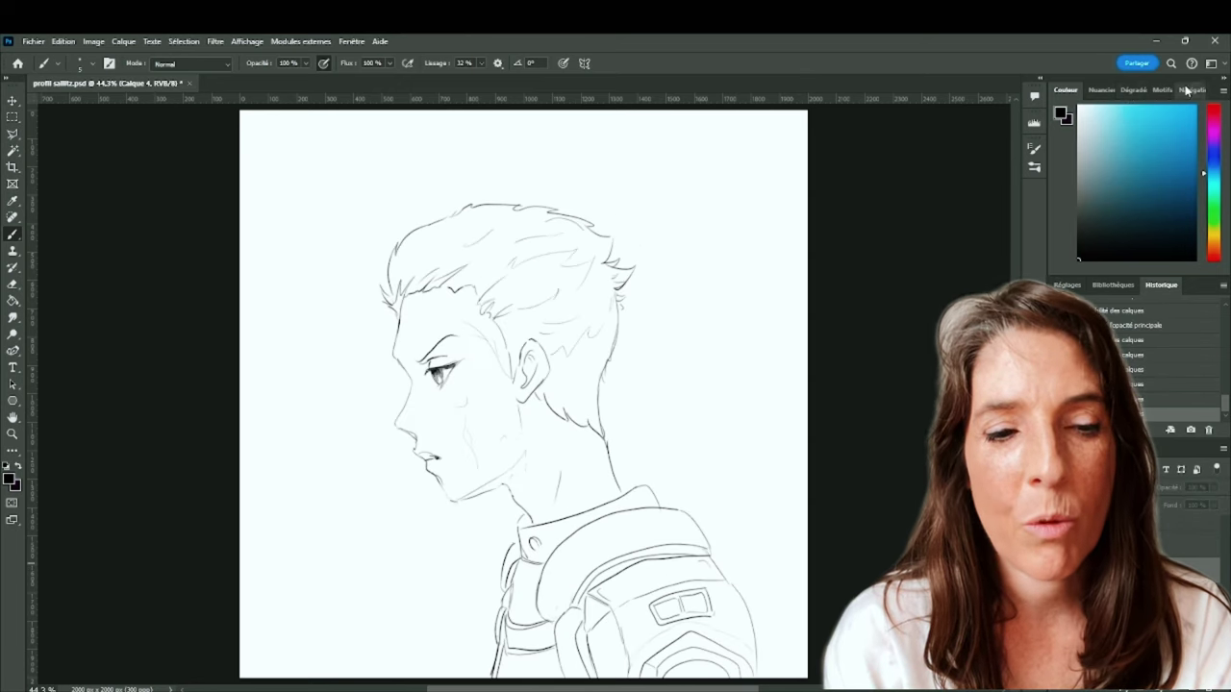
- Show the navigator preview of the whole canvas and toggle layer visibility to check the finished line art
click(1187, 90)
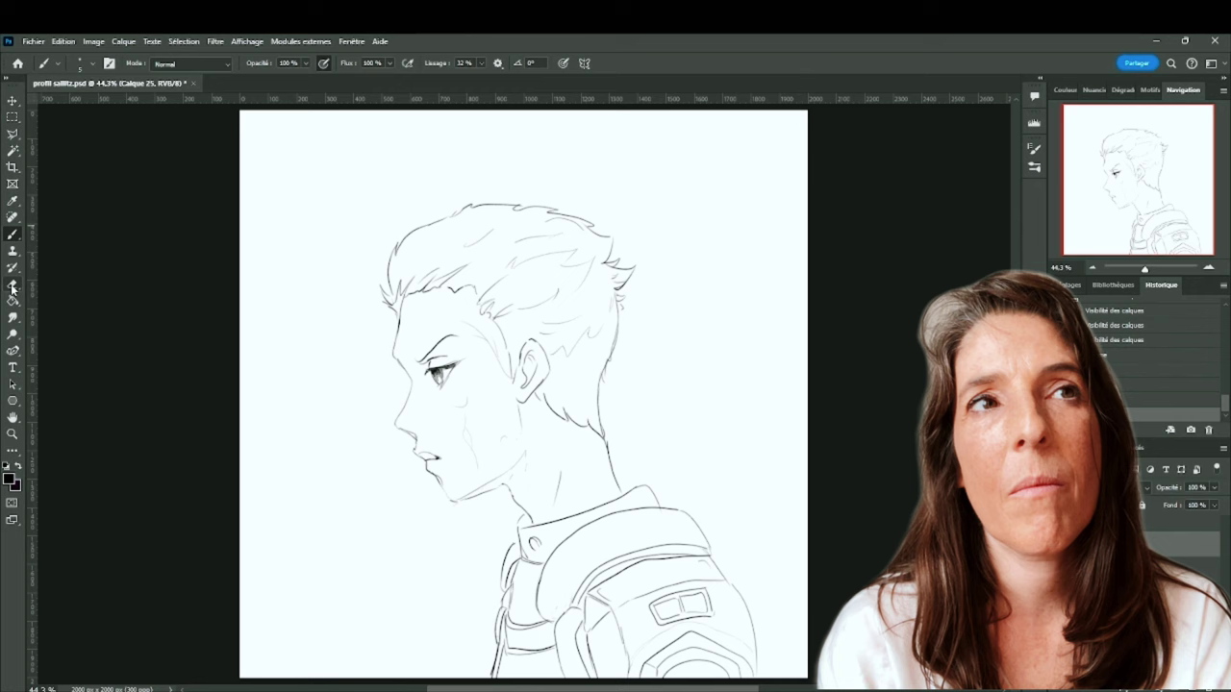
click(13, 285)
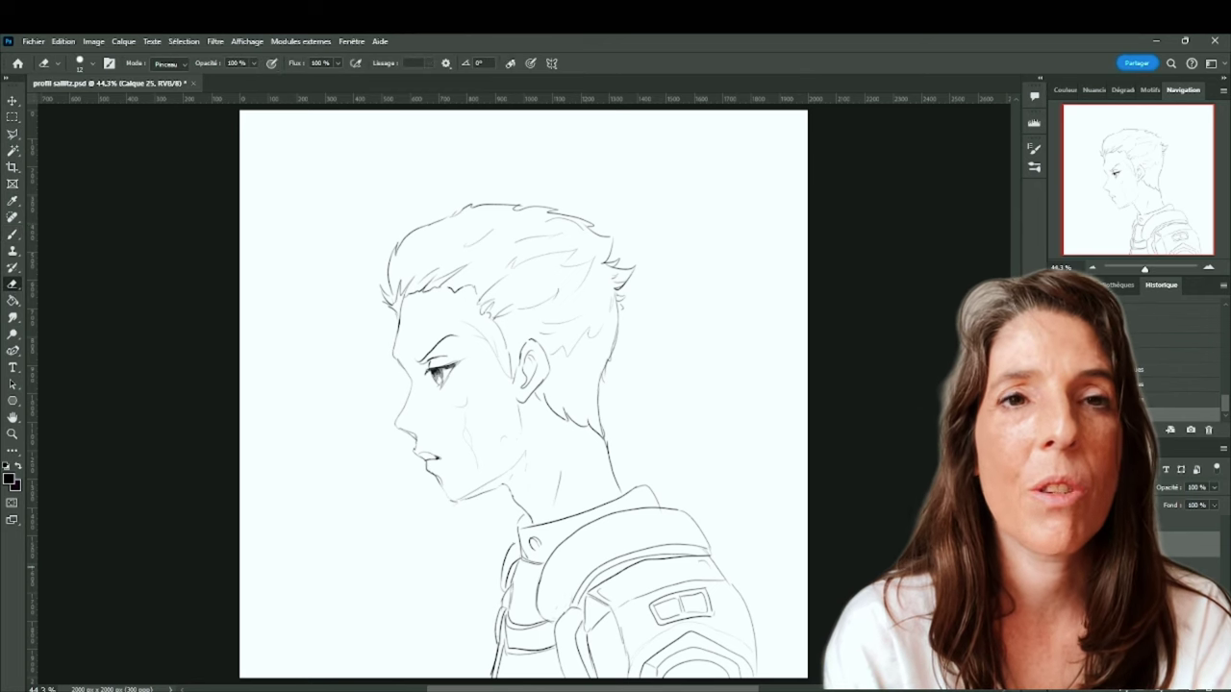
click(1060, 568)
click(1060, 571)
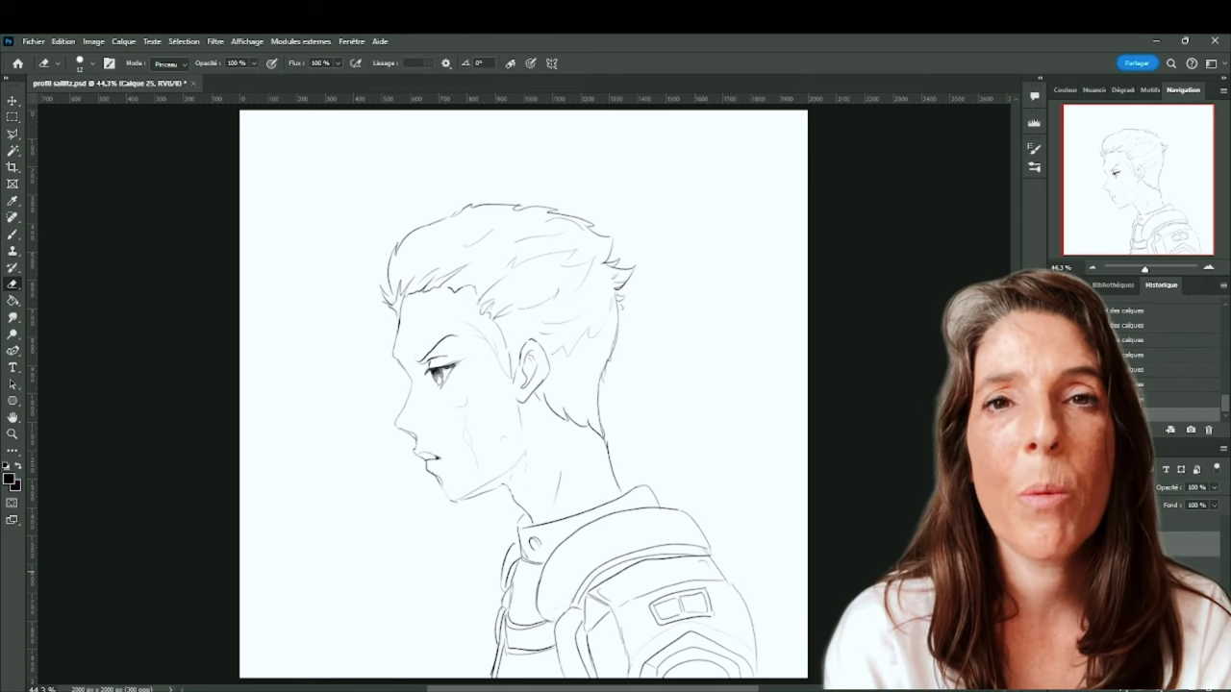
click(1060, 571)
click(1060, 567)
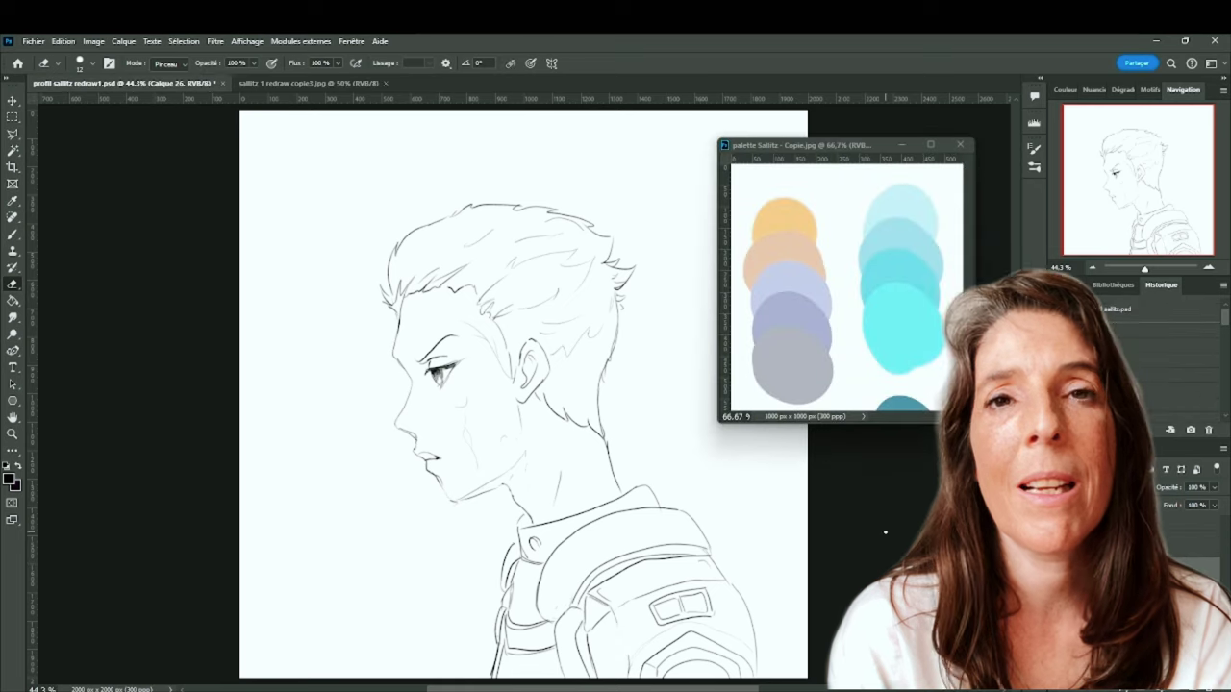
- Trace the face, ear and neck with the Magnetic Lasso and fill the selection with the light orange skin tone
right_click(13, 132)
click(57, 160)
click(524, 520)
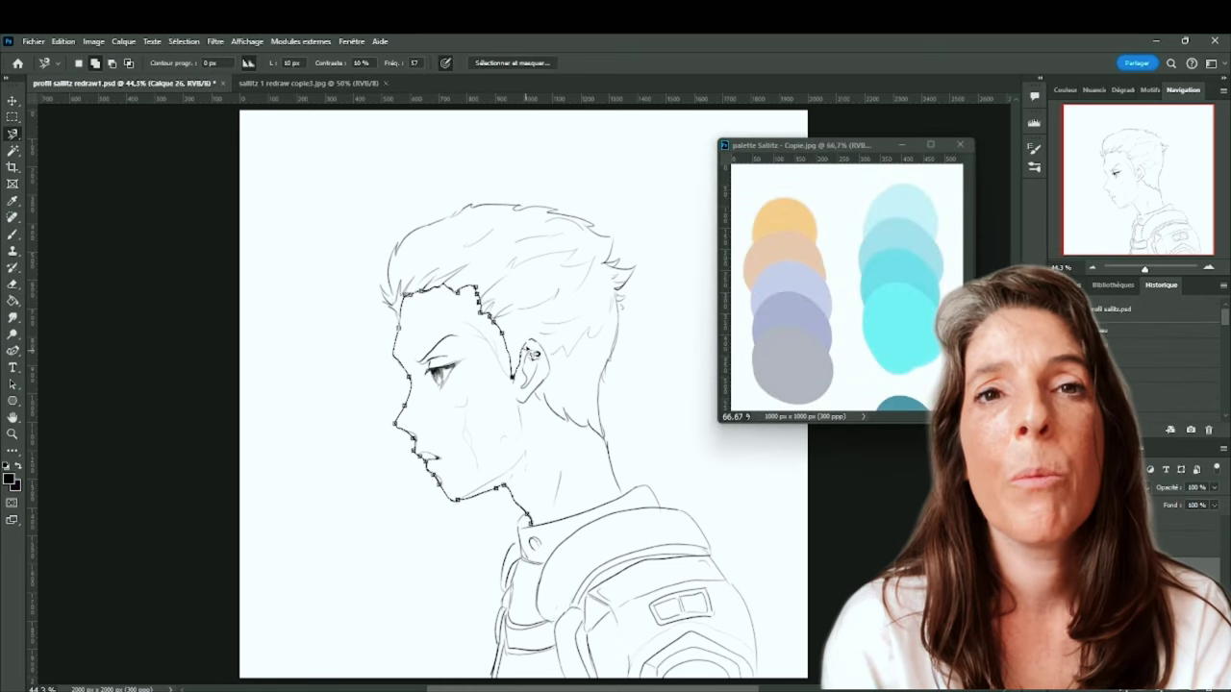
click(526, 521)
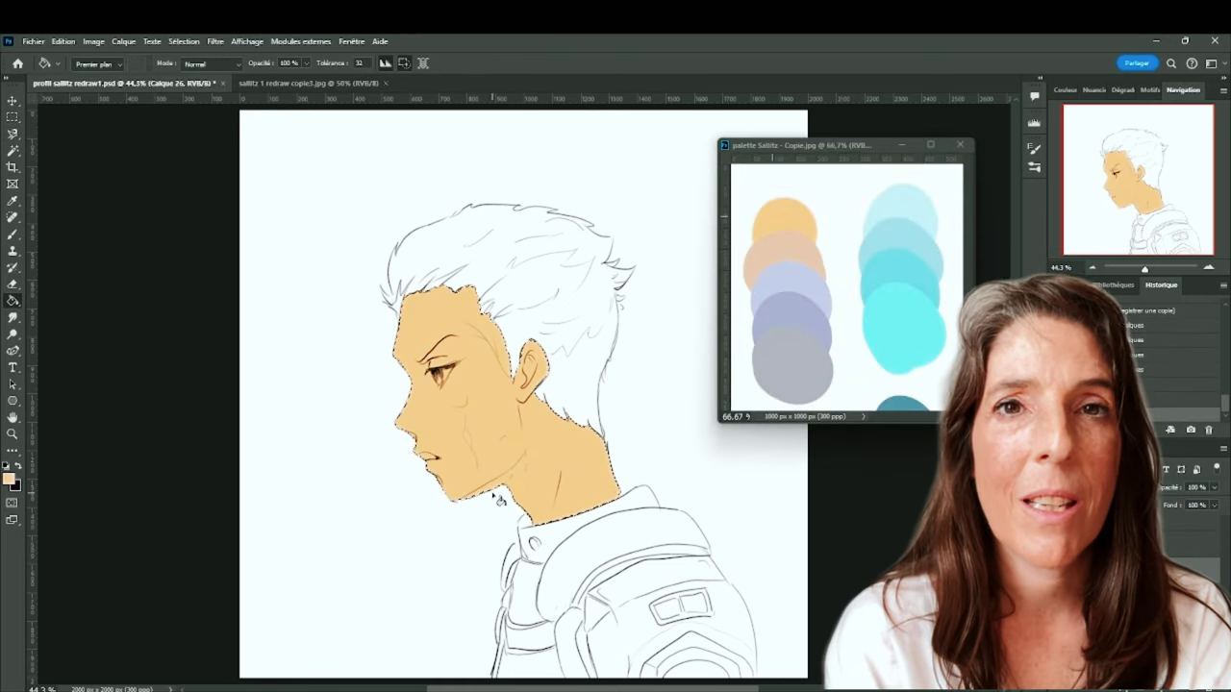
- Outline the hair with the Magnetic Lasso on layer Calque 27 and fill it with the same light orange
key(F6)
click(391, 308)
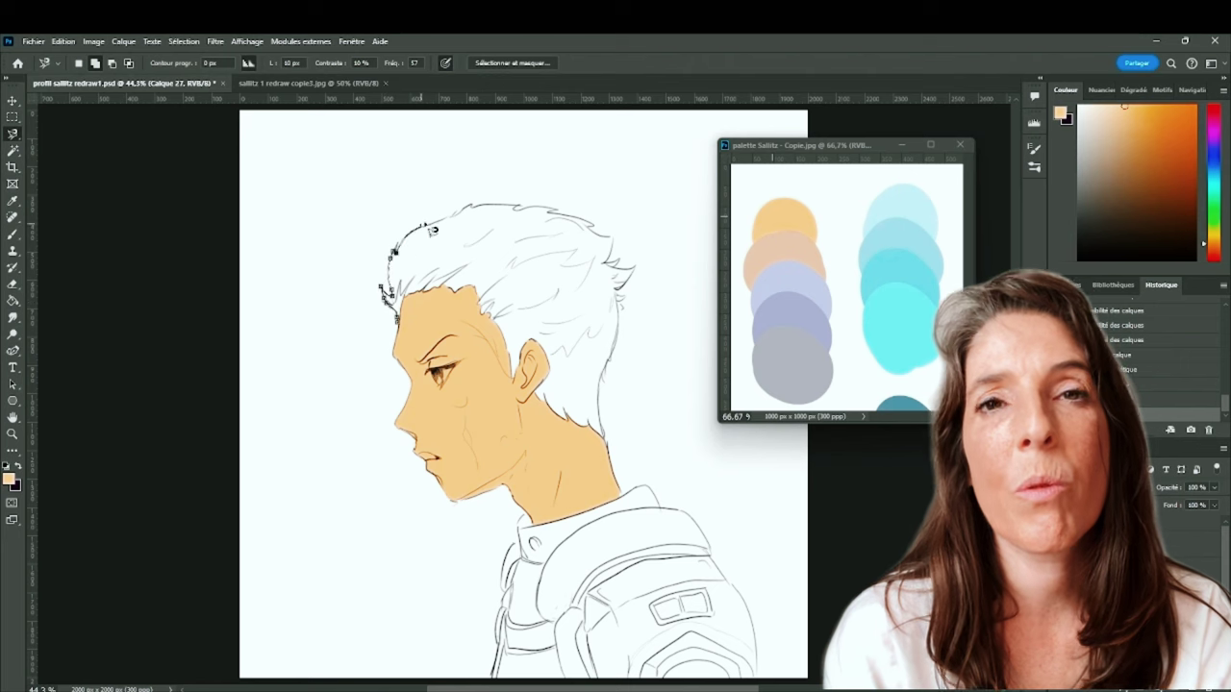
click(397, 320)
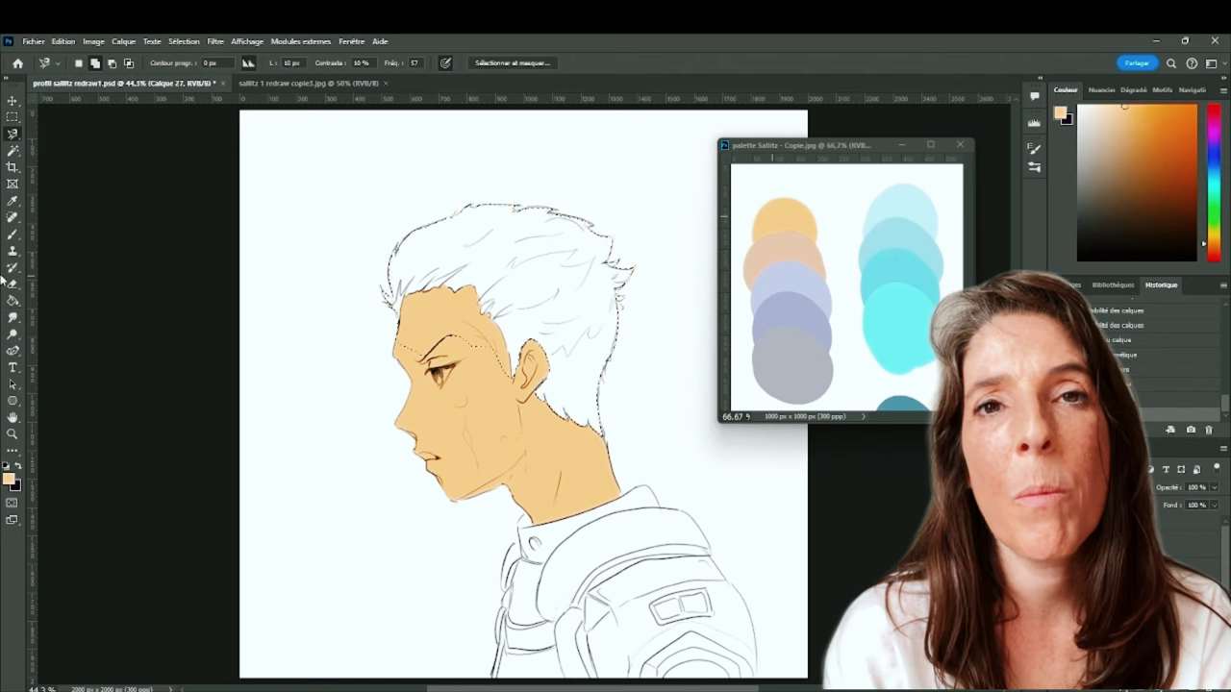
click(13, 301)
click(448, 268)
- Sample the pale blue-white of the armour in sallitz 1 redraw copie3.jpg and return to profil sallitz redraw1.psd
click(307, 84)
click(12, 235)
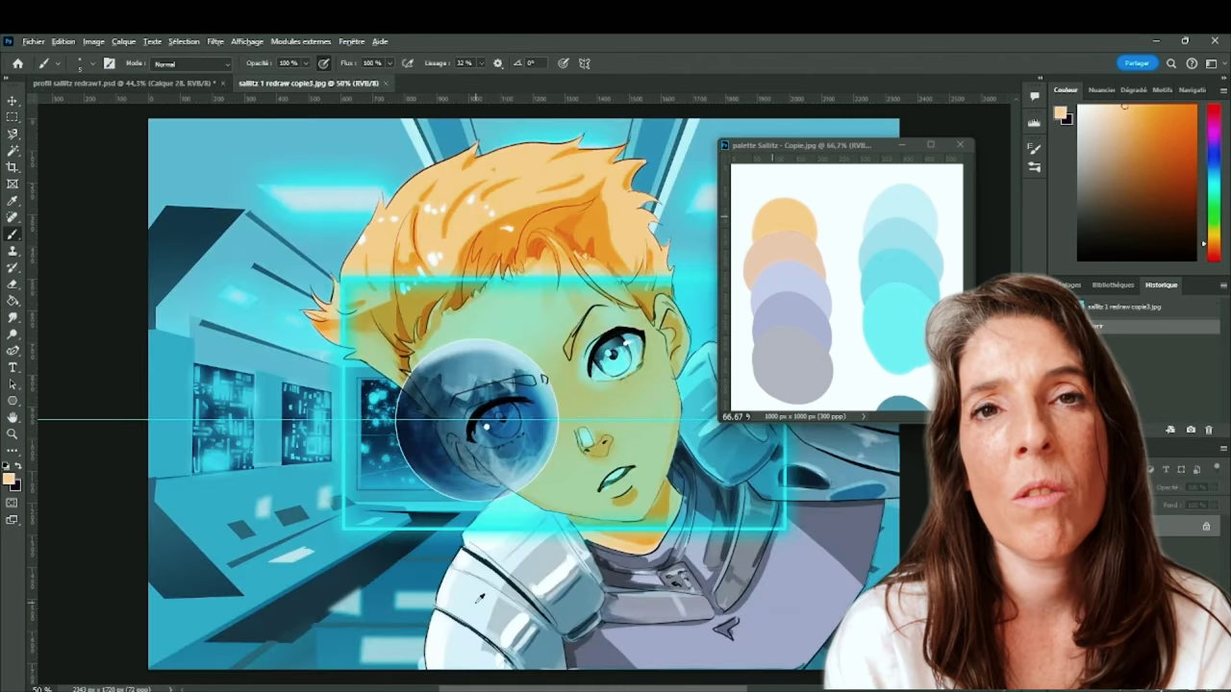
alt+click(475, 599)
click(125, 84)
- Select the whole jacket with the Magnetic Lasso, complete the selection with ellipse and lasso additions, and fill it with pale blue
click(12, 134)
click(491, 676)
click(490, 677)
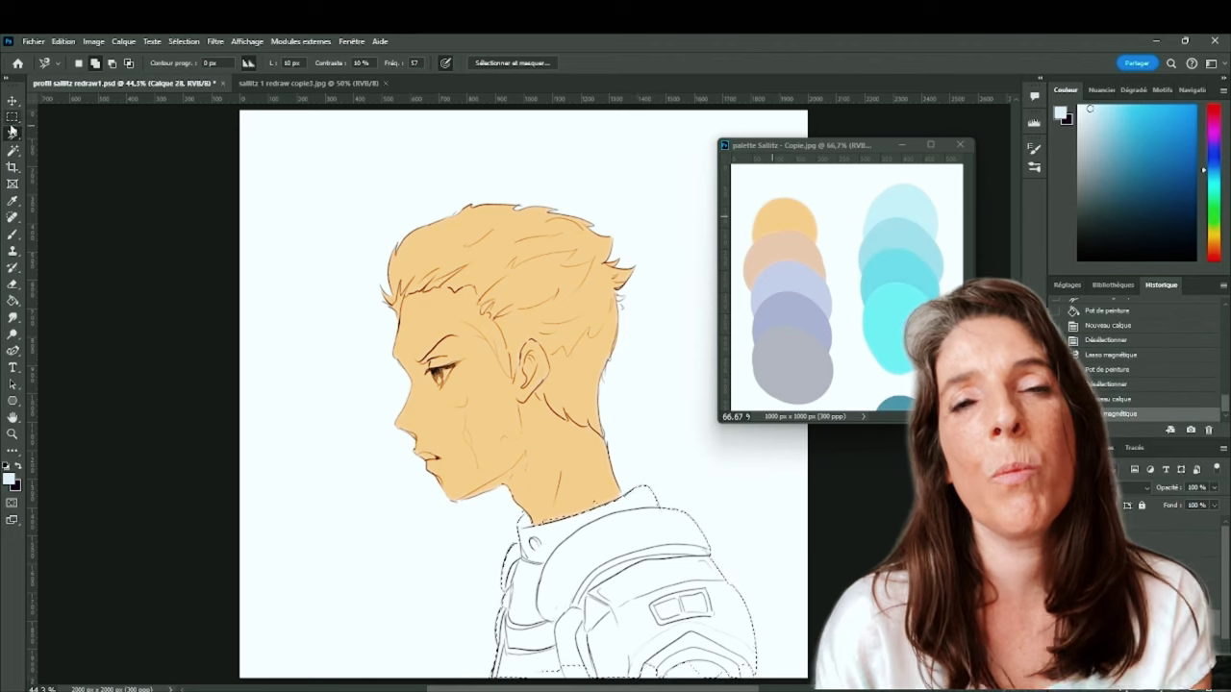
click(12, 117)
scroll(516, 646, down, 1)
mouse_move(514, 644)
mouse_down()
mouse_move(671, 680)
mouse_move(549, 658)
mouse_up()
drag(497, 625, 539, 667)
key(g)
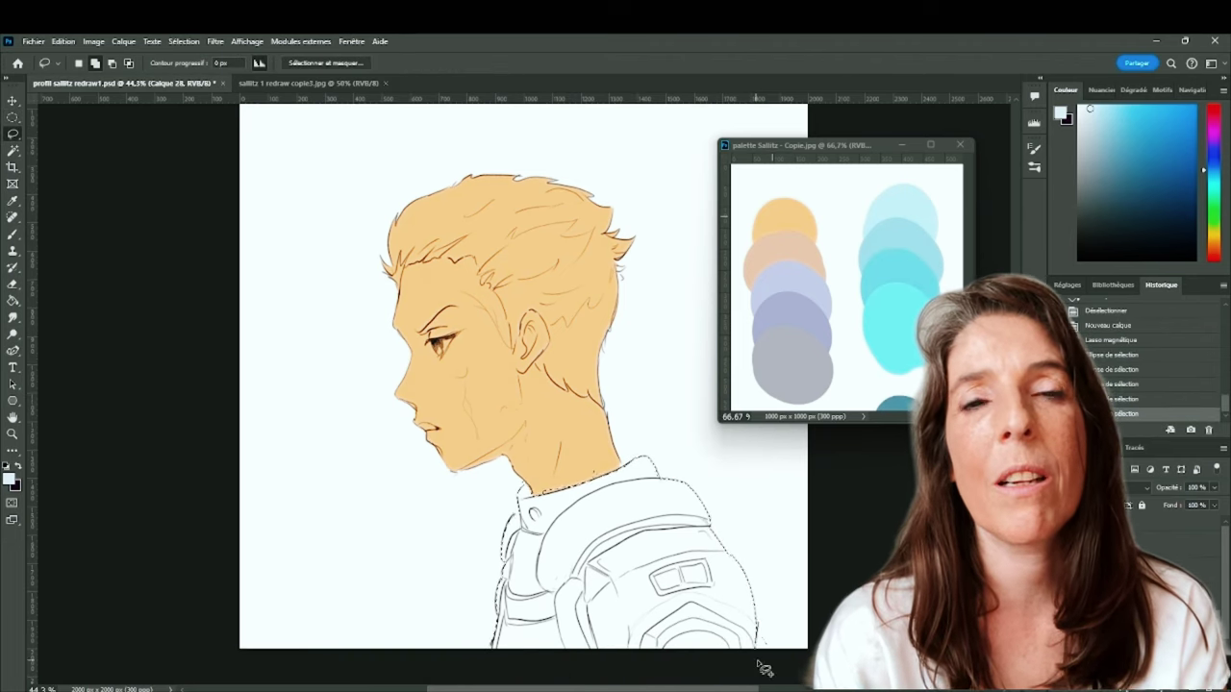
click(736, 615)
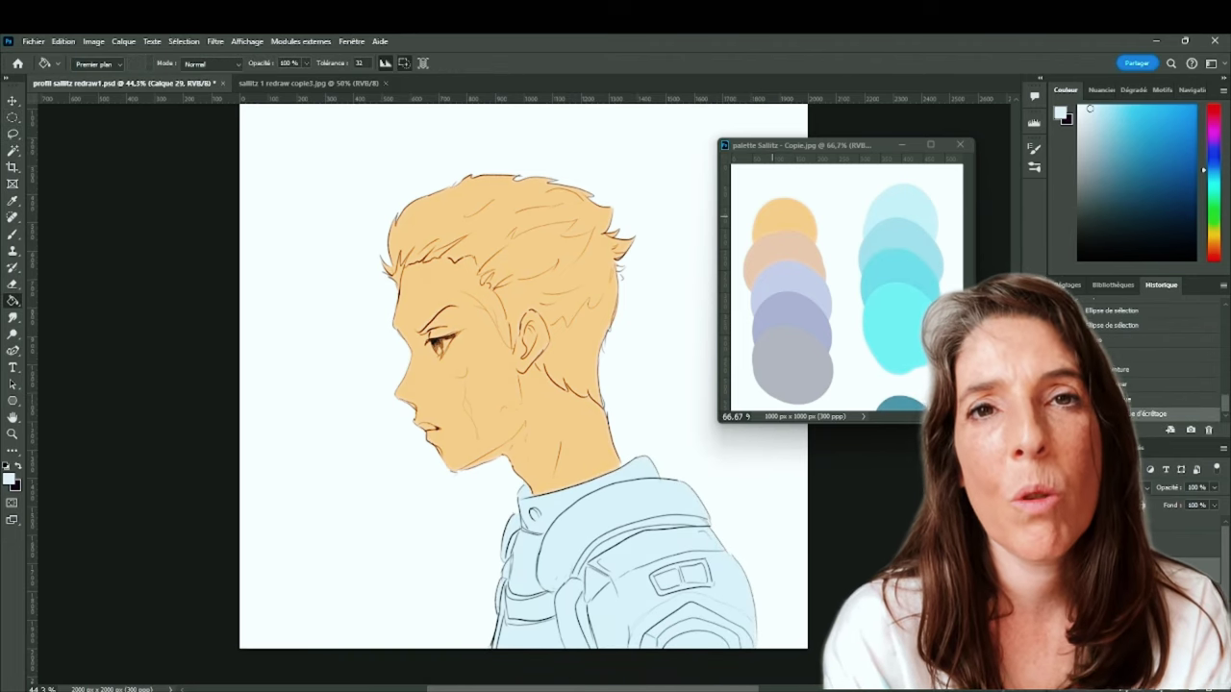
- Lasso the area under the jaw on clipped layer Calque 29 and fill it with sampled skin tone as a darker orange shadow
key(b)
key(l)
mouse_move(459, 473)
mouse_down()
mouse_move(527, 433)
mouse_move(463, 479)
mouse_up()
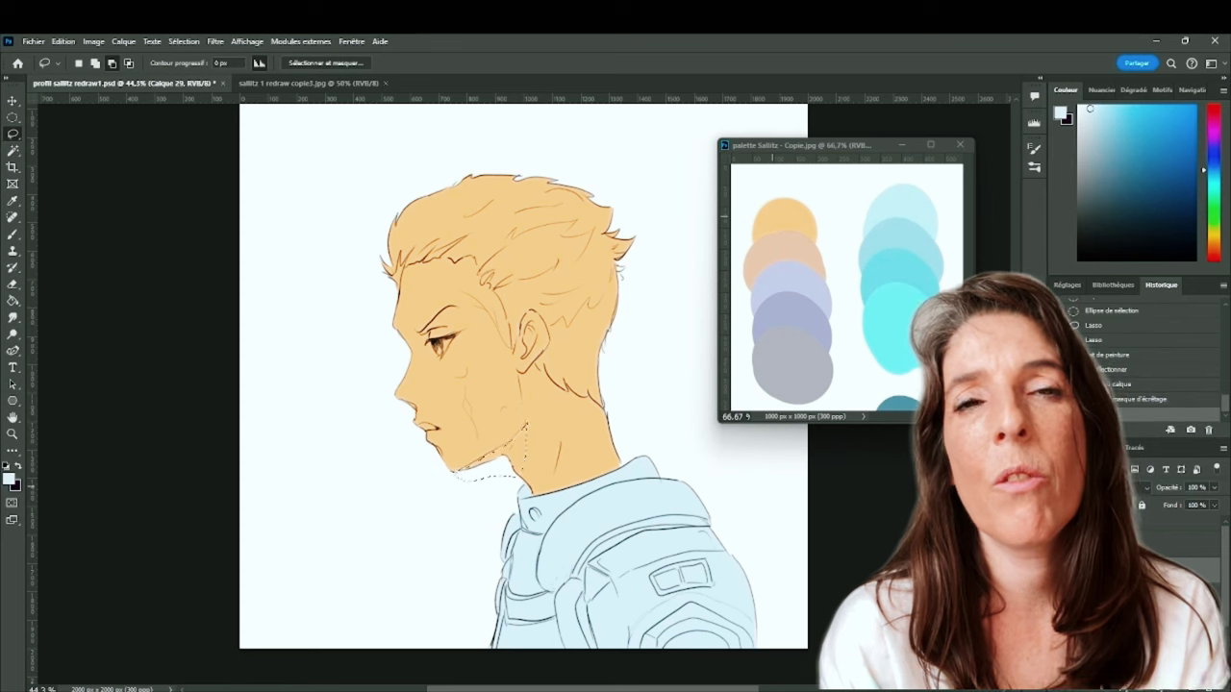
key(g)
click(517, 454)
alt+click(539, 442)
click(518, 454)
key(ctrl+d)
click(12, 235)
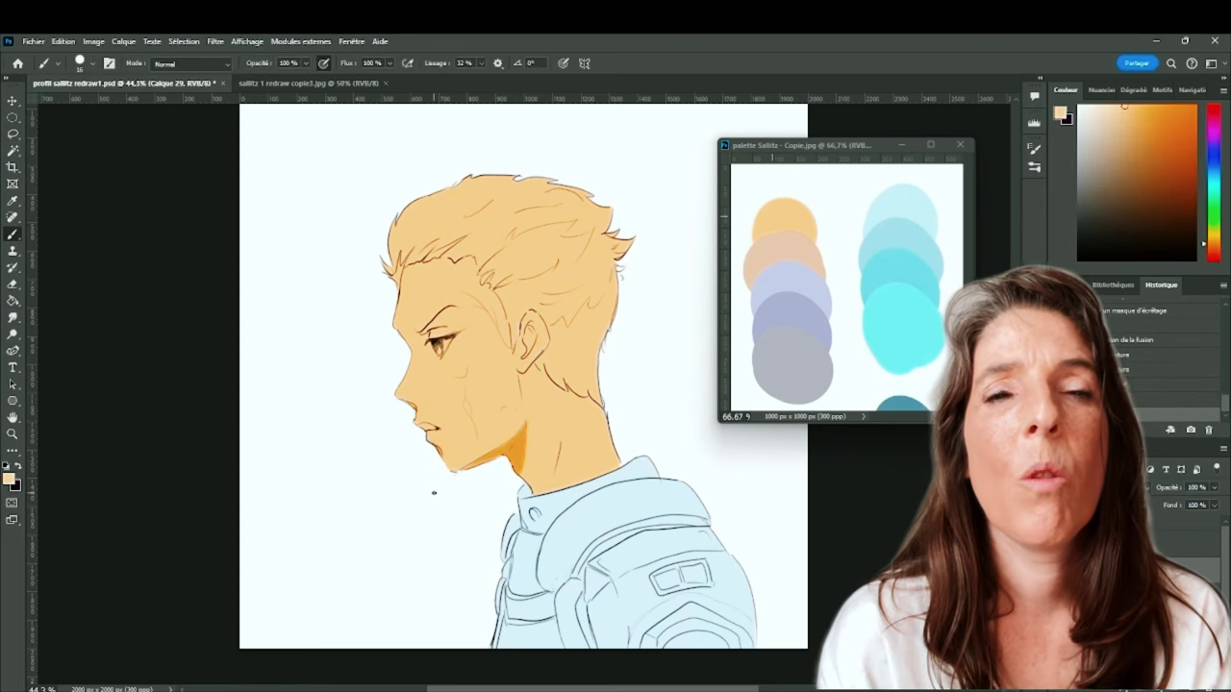
- Lasso the front of the face and apply a classic gradient shadow in a sampled orange across the forehead
key(l)
mouse_move(430, 272)
mouse_down()
mouse_move(439, 346)
mouse_move(409, 375)
mouse_move(428, 265)
mouse_move(447, 610)
mouse_up()
key(g)
right_click(13, 301)
click(43, 301)
key(ctrl+d)
alt+click(415, 327)
key(ctrl+z)
mouse_move(414, 322)
mouse_down()
mouse_move(423, 289)
mouse_move(467, 258)
mouse_up()
- Brush darker orange shadows along the hairline, inside the ear, on the lips and on the neck
click(13, 234)
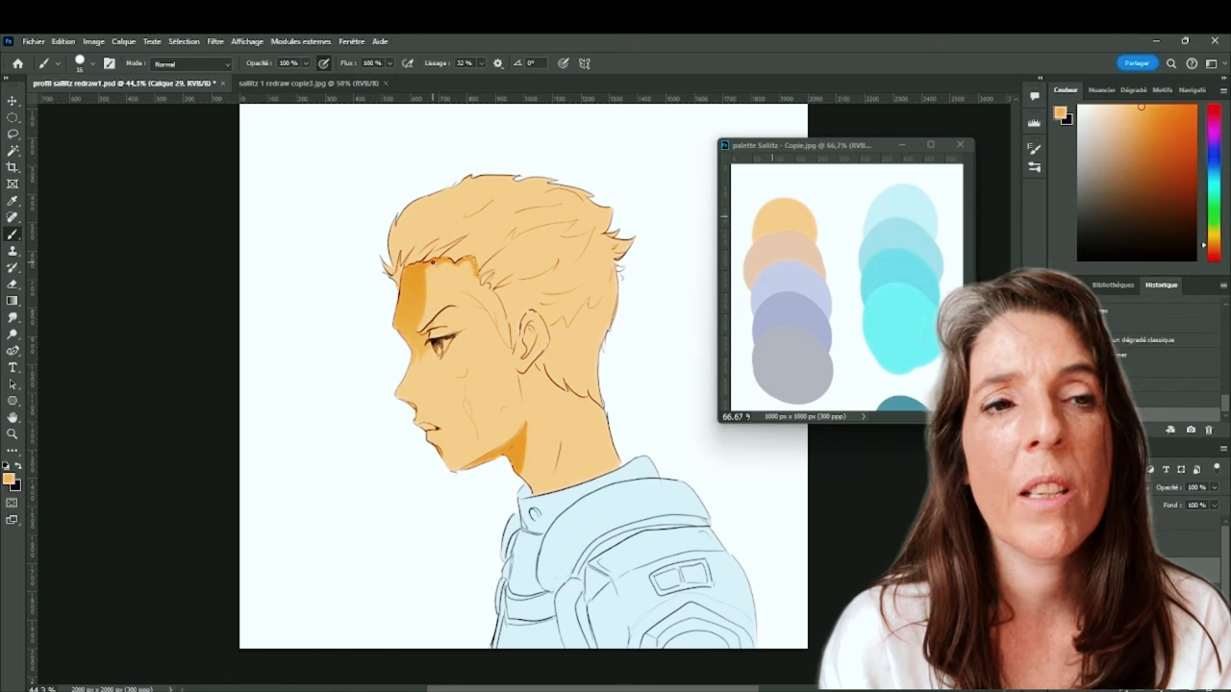
drag(532, 321, 525, 350)
drag(603, 410, 615, 471)
drag(560, 442, 553, 492)
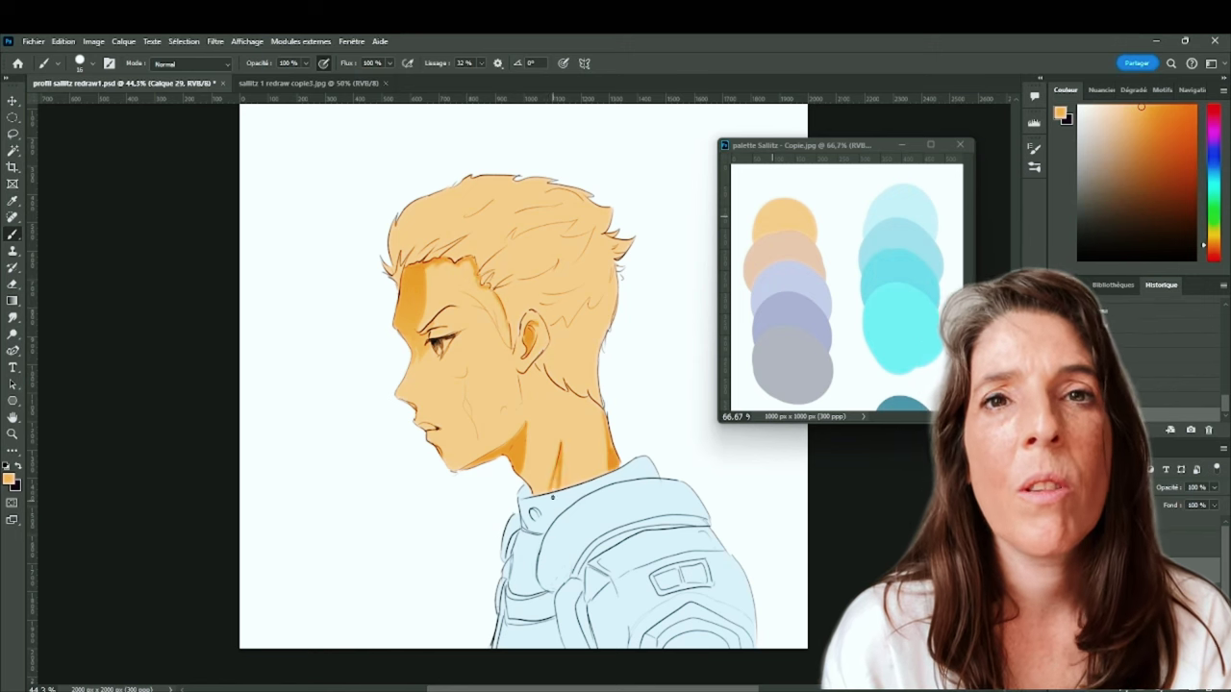
drag(524, 385, 545, 377)
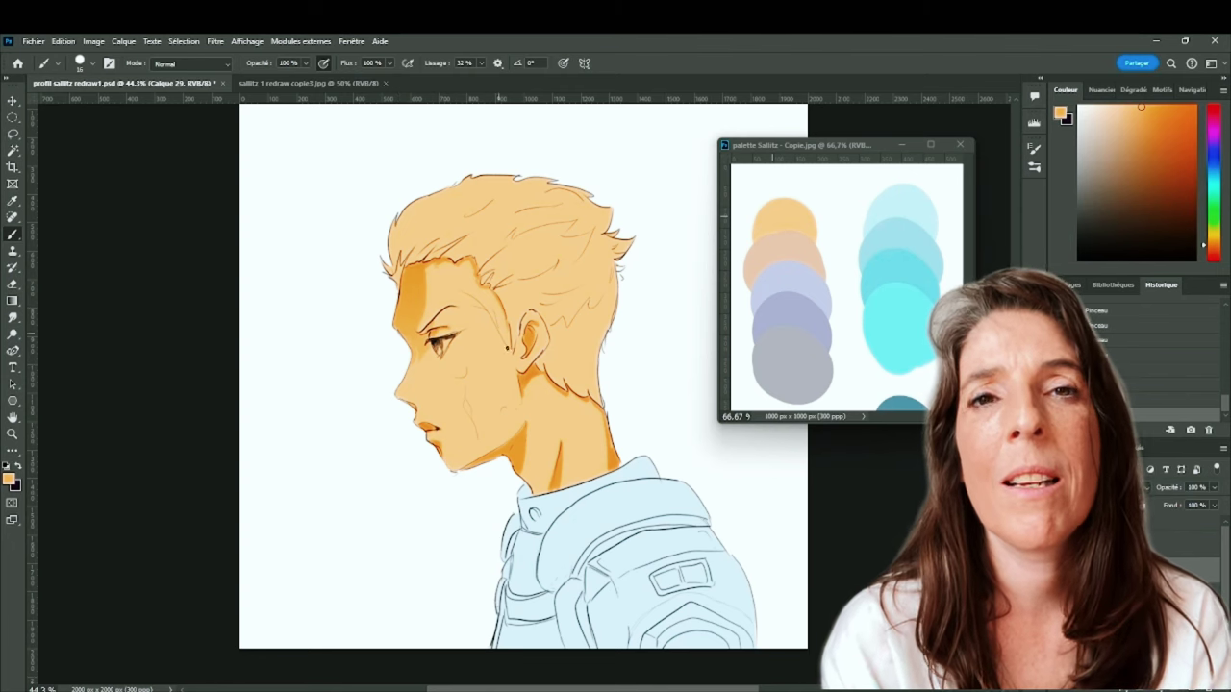
- Paint faint orange shading on the cheek and around the eye with a large soft brush
click(92, 63)
mouse_move(440, 385)
mouse_down()
mouse_move(437, 204)
mouse_move(451, 385)
mouse_move(469, 381)
mouse_up()
click(106, 316)
click(467, 357)
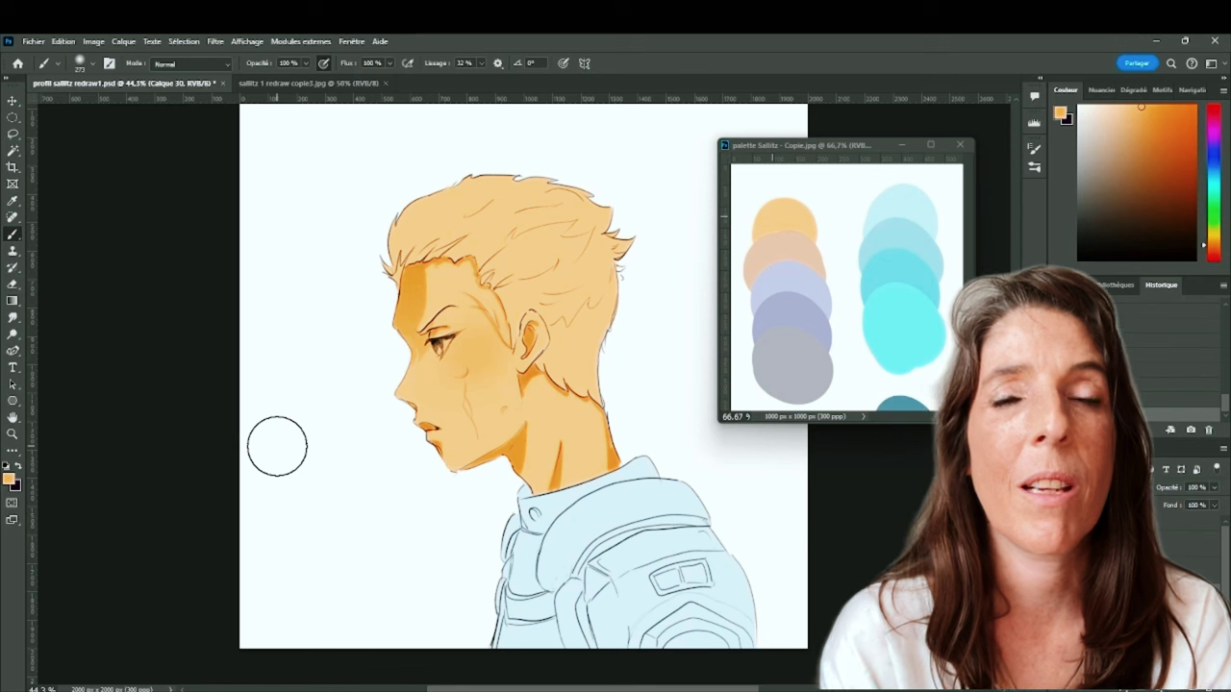
- Lasso the neck area behind the jaw and shade it with a soft orange gradient
click(13, 135)
mouse_move(524, 393)
mouse_down()
mouse_move(524, 477)
mouse_move(522, 379)
mouse_move(531, 408)
mouse_up()
click(12, 301)
drag(508, 423, 533, 429)
key(ctrl+d)
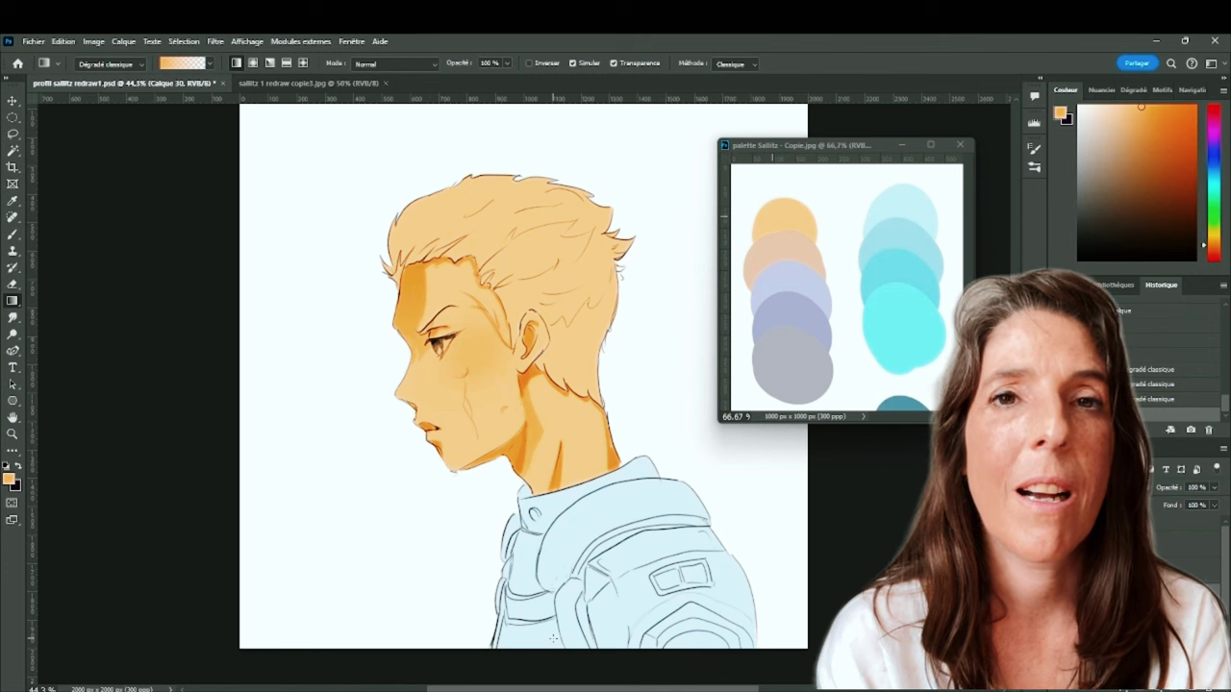
- Paint the white of the eye with a small brush on Calque 32 and shade it with a pale greyish mauve
key(b)
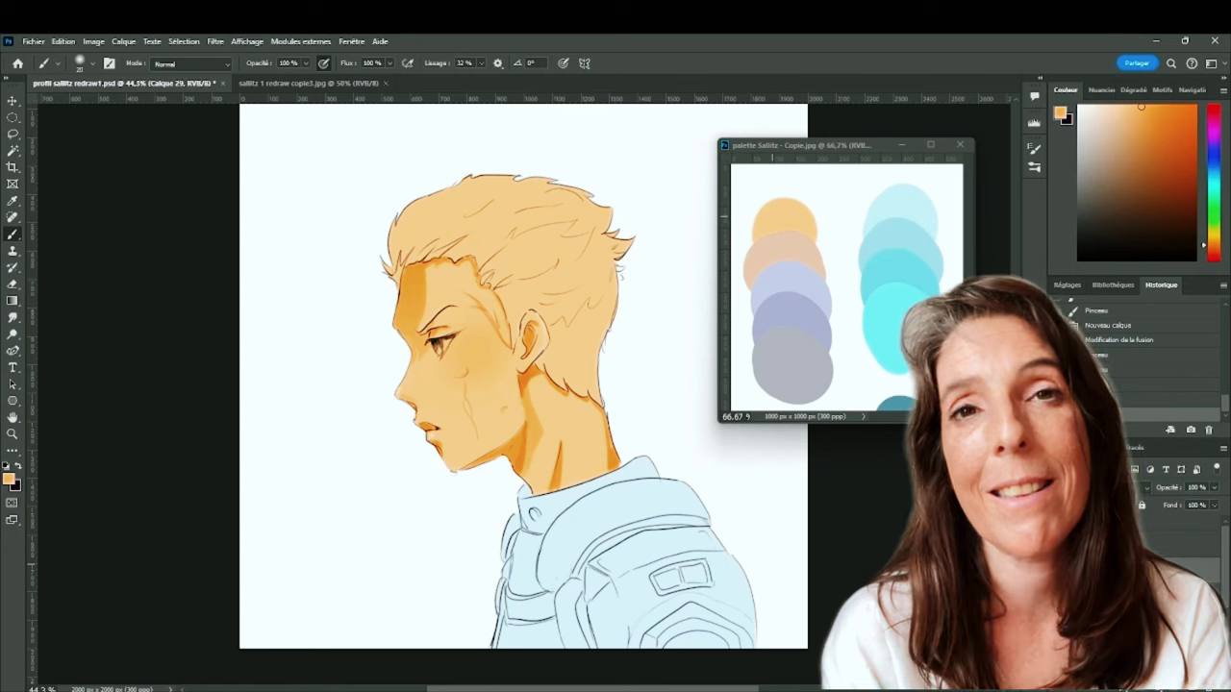
click(1078, 106)
drag(447, 342, 440, 352)
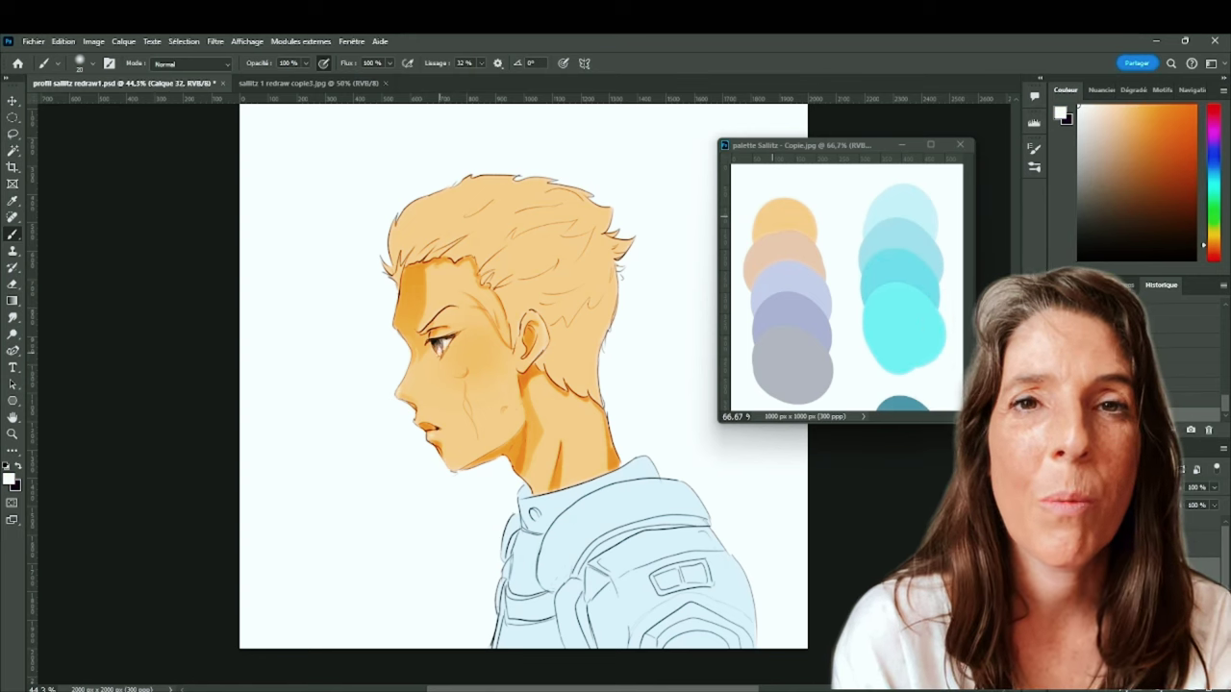
click(1214, 135)
click(1094, 144)
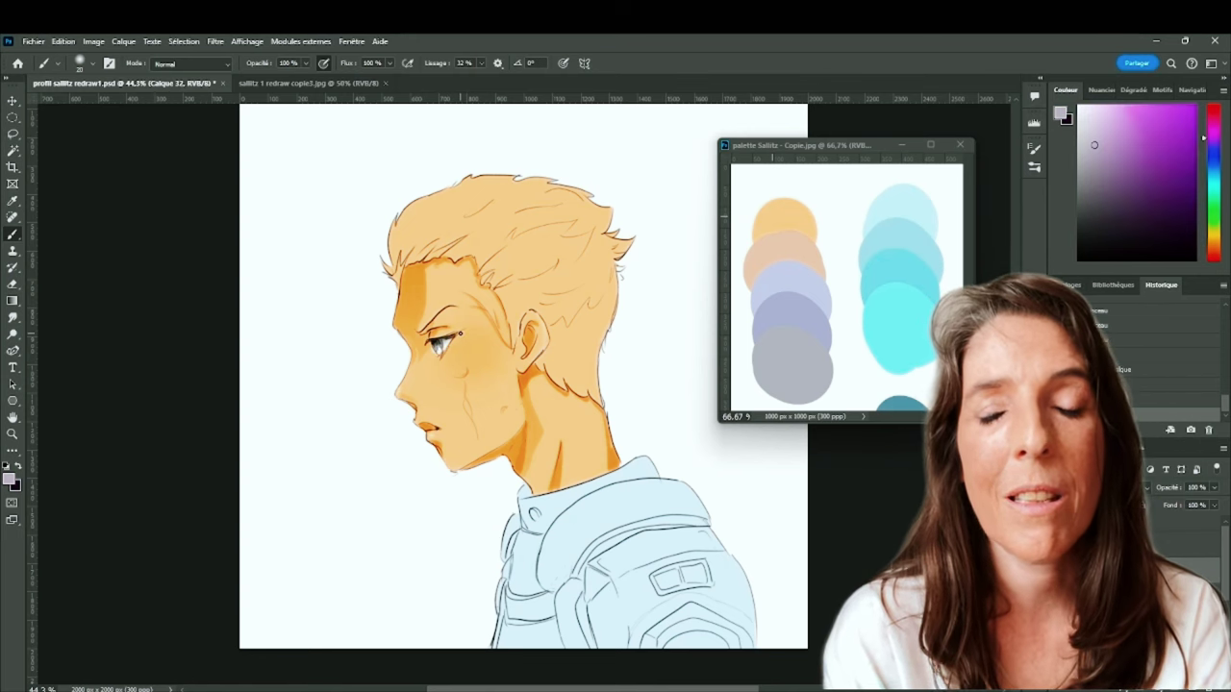
- Lasso the lower back of the hair on Calque 33 and fill it with the sampled hair colour as a shadow
alt+click(452, 240)
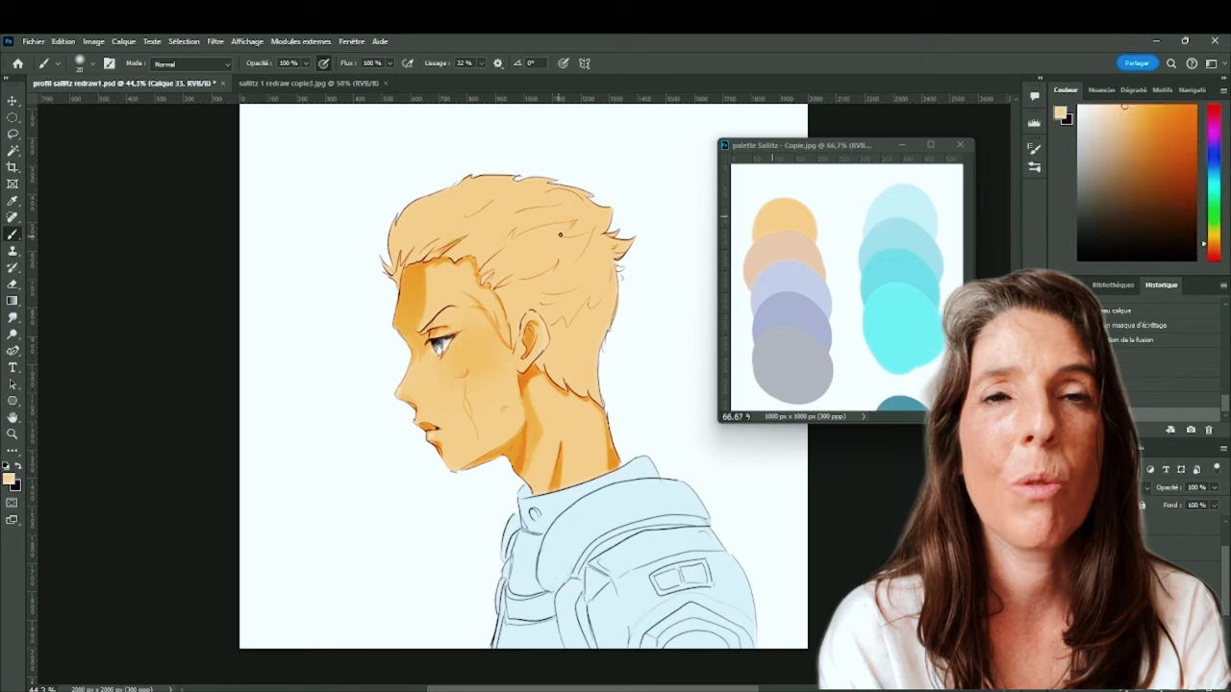
key(l)
mouse_move(618, 272)
mouse_down()
mouse_move(534, 363)
mouse_move(547, 331)
mouse_up()
click(12, 301)
right_click(12, 301)
click(73, 315)
click(566, 368)
- Erase thin light strands out of the shadow at the nape of the hair and undo the unwanted strokes
key(e)
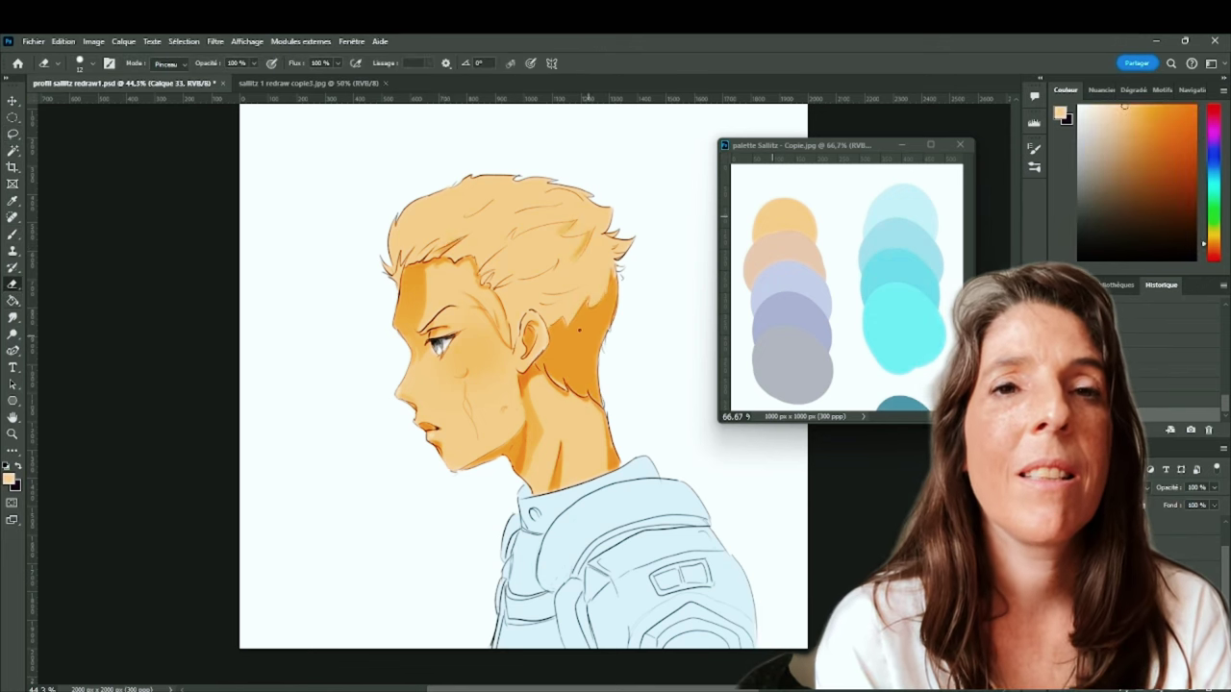
click(92, 64)
key(ctrl+z)
key(ctrl+z)
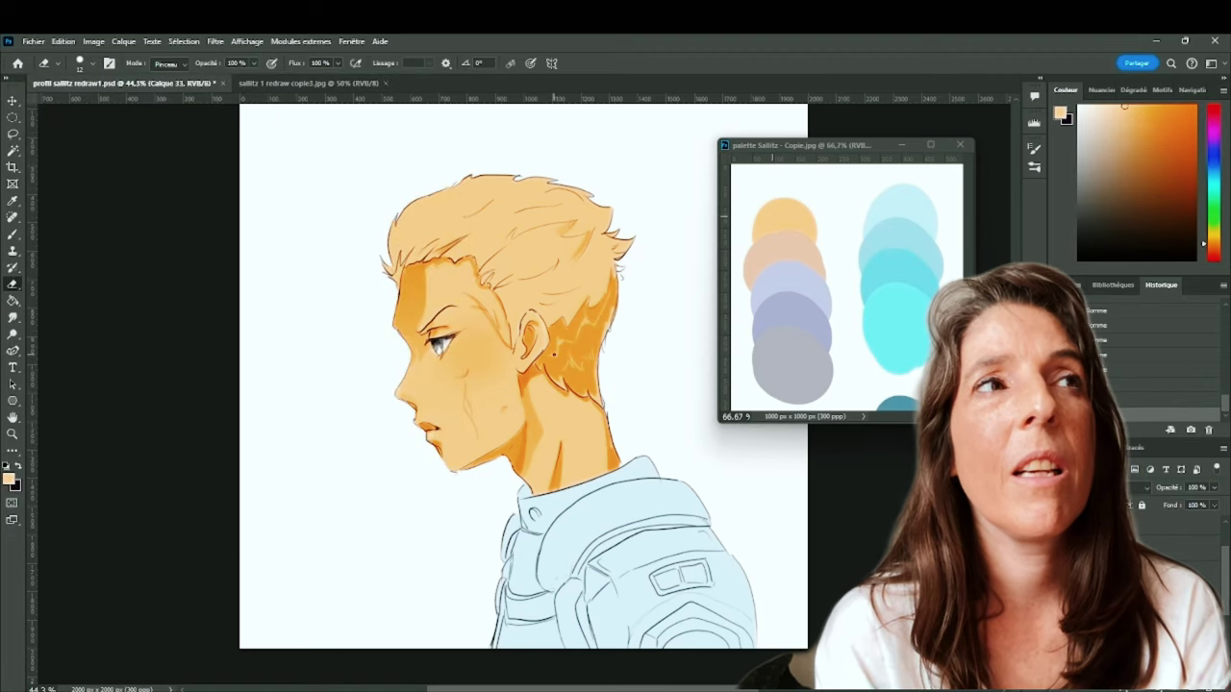
- Paint darker strand shadows through the crown, back and temple of the hair with a hard brush without pressure-controlled opacity
key(b)
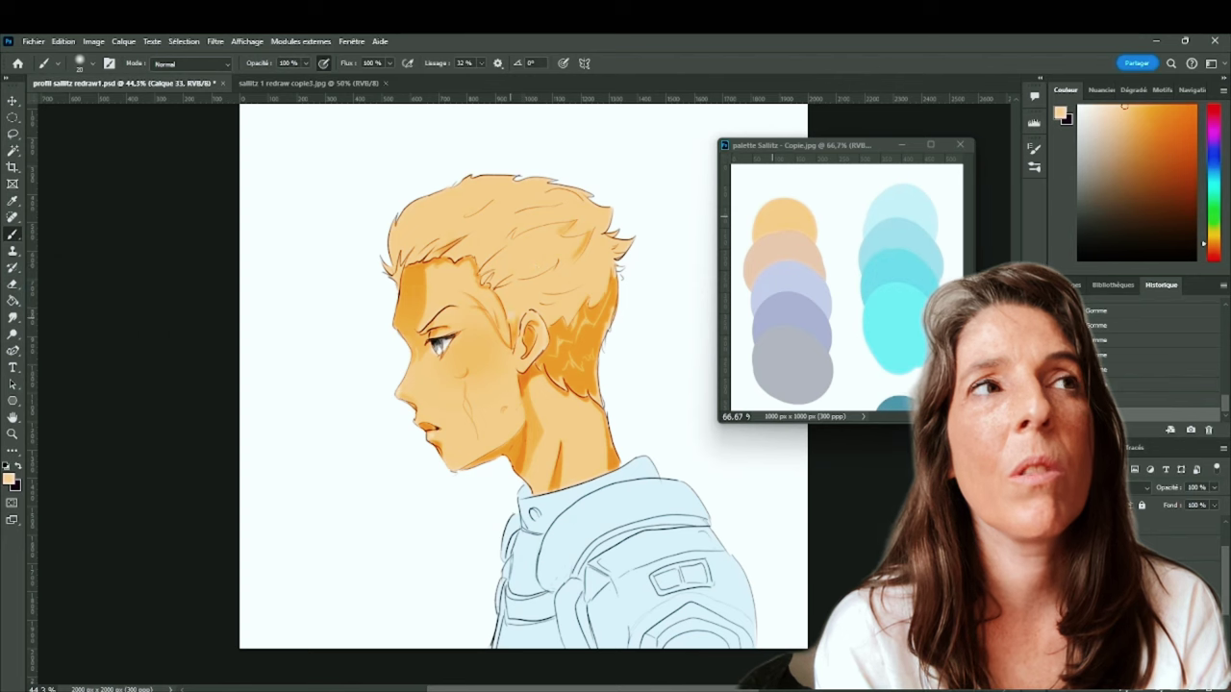
click(92, 64)
click(324, 64)
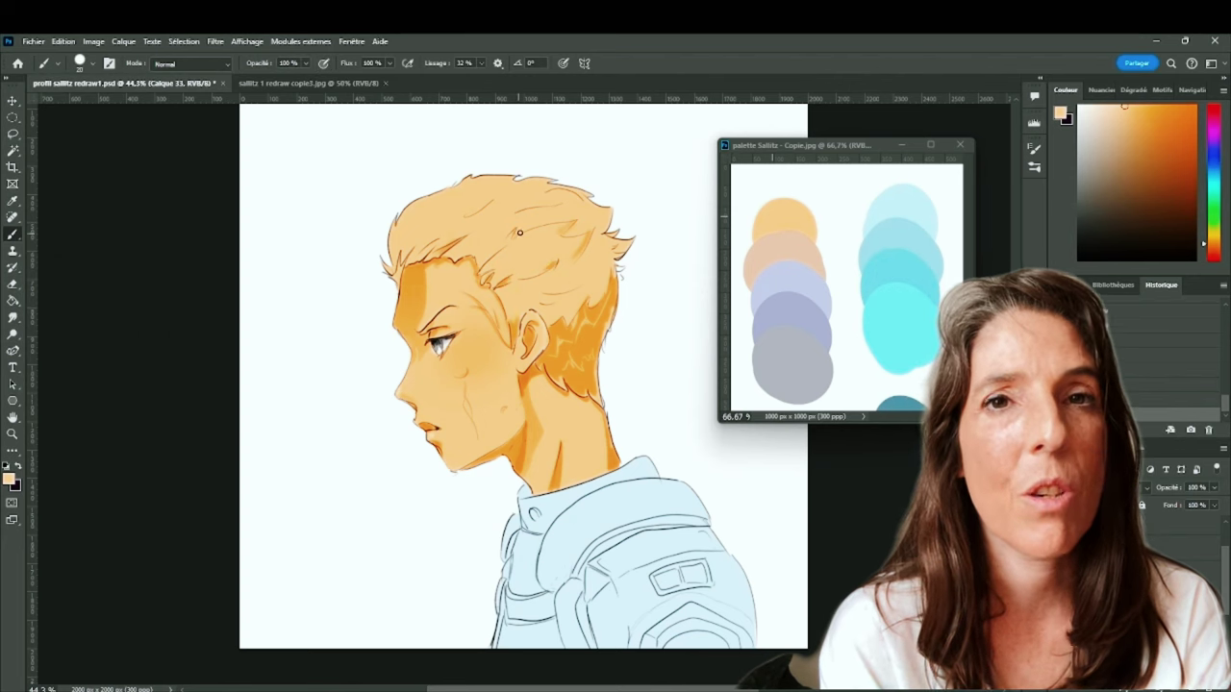
drag(633, 242, 613, 253)
drag(610, 208, 588, 238)
mouse_move(591, 231)
mouse_down()
mouse_move(570, 234)
mouse_move(568, 260)
mouse_up()
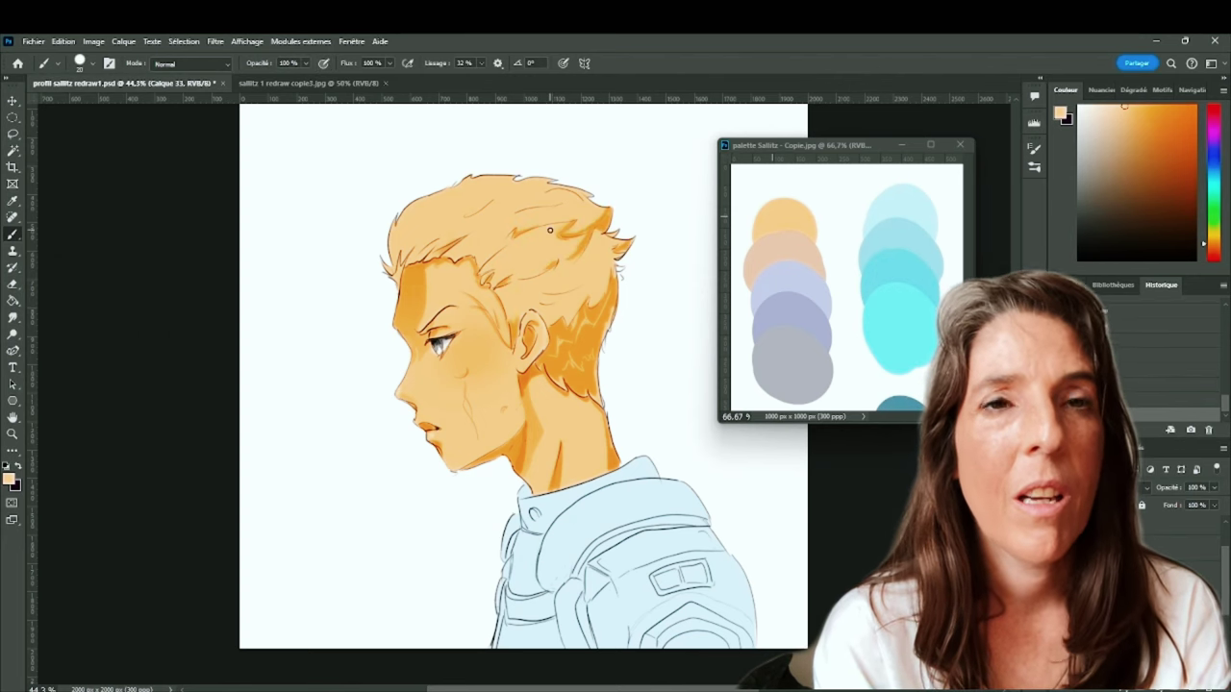
mouse_move(481, 273)
mouse_down()
mouse_move(554, 266)
mouse_move(546, 328)
mouse_up()
mouse_move(463, 216)
mouse_down()
mouse_move(573, 178)
mouse_move(578, 211)
mouse_up()
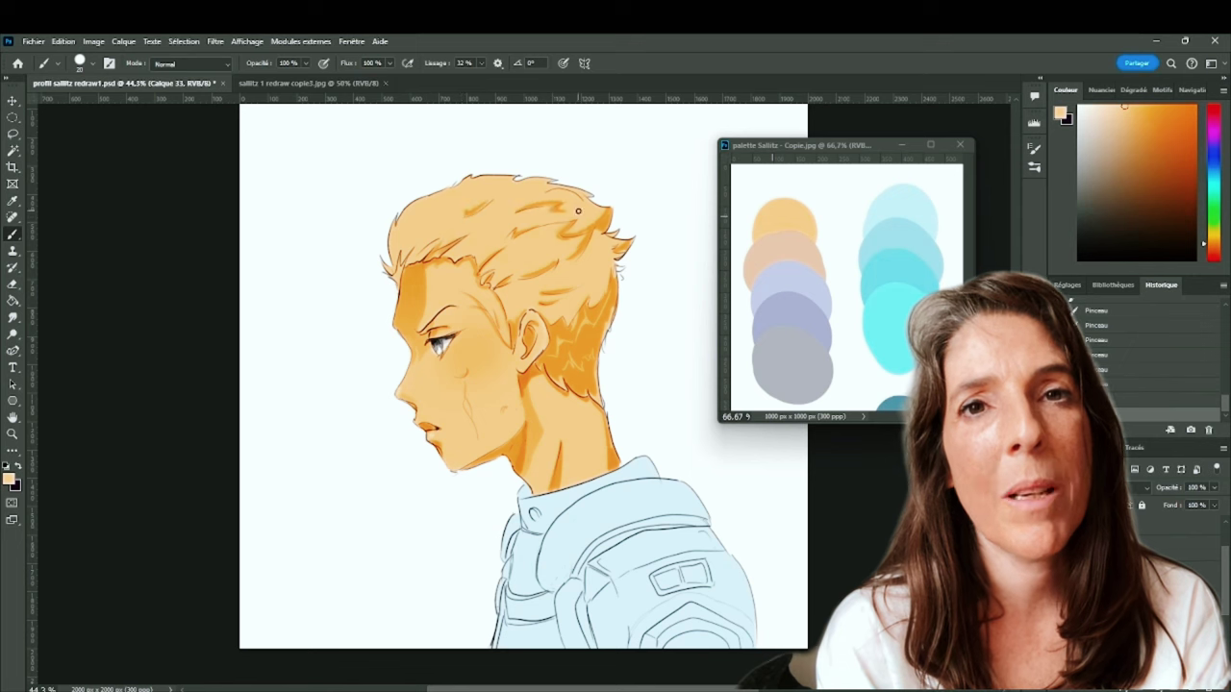
- Shade the front and top edge of the hair and add light highlight dabs across the strands
drag(410, 249, 394, 279)
drag(478, 176, 547, 185)
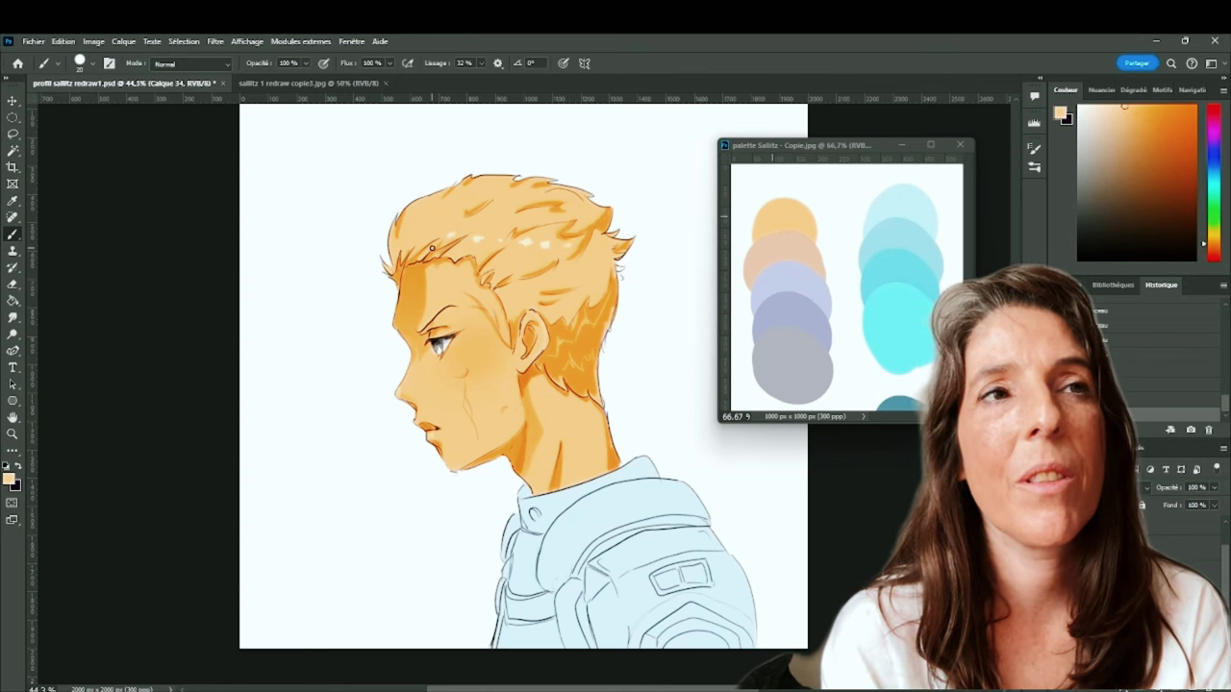
drag(559, 280, 589, 295)
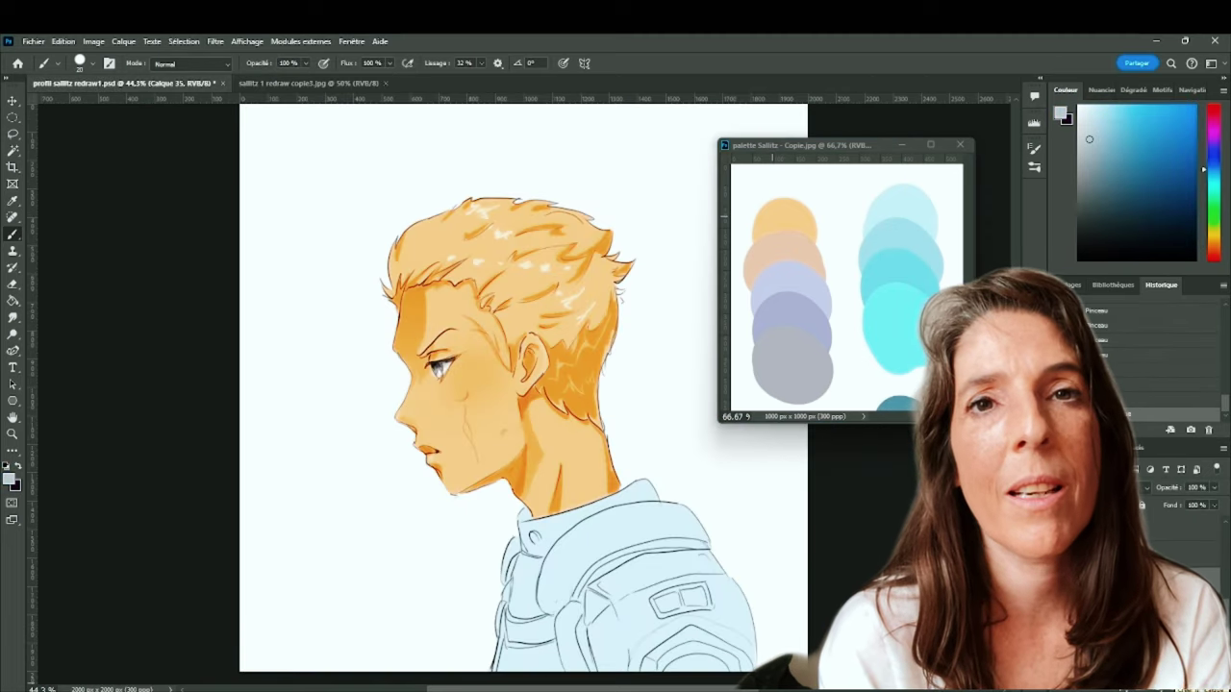
- Paint grey-blue shadows on the jacket's shoulder, collar roll and sleeve on Calque 35, and clean the shade off the arm badge
mouse_move(743, 658)
mouse_down()
mouse_move(653, 494)
mouse_move(619, 497)
mouse_up()
drag(554, 580, 559, 618)
mouse_move(591, 596)
mouse_down()
mouse_move(617, 664)
mouse_move(590, 595)
mouse_move(557, 606)
mouse_up()
drag(574, 612, 586, 683)
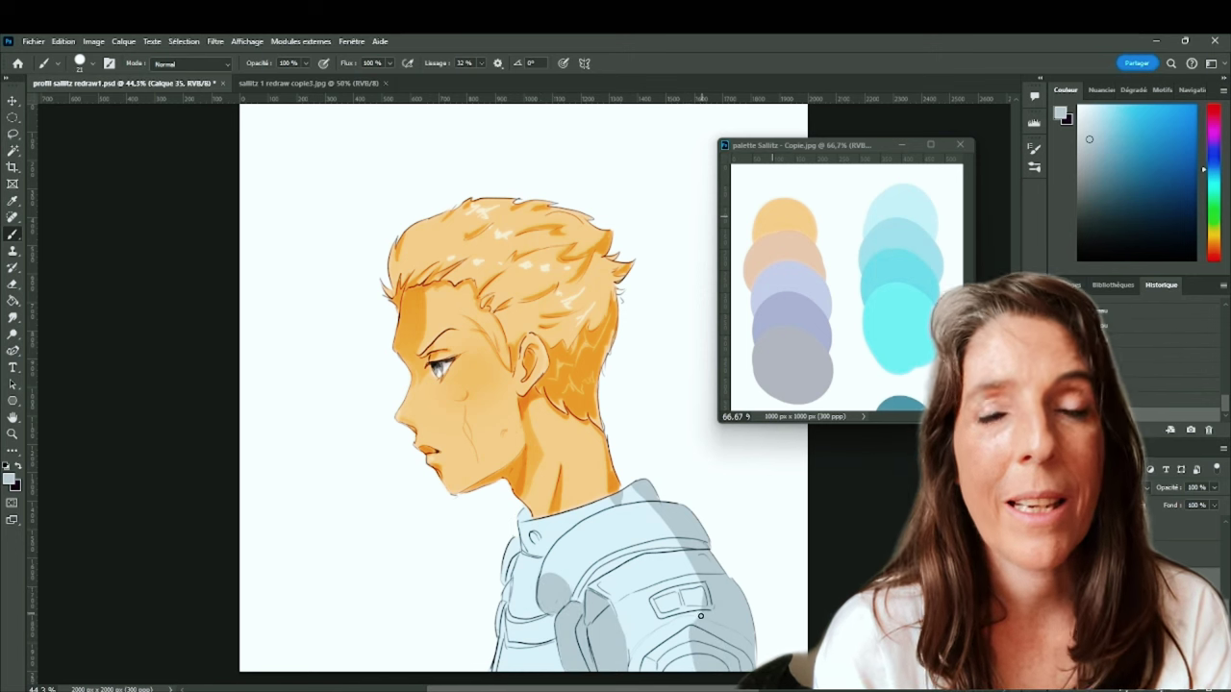
key(e)
key(b)
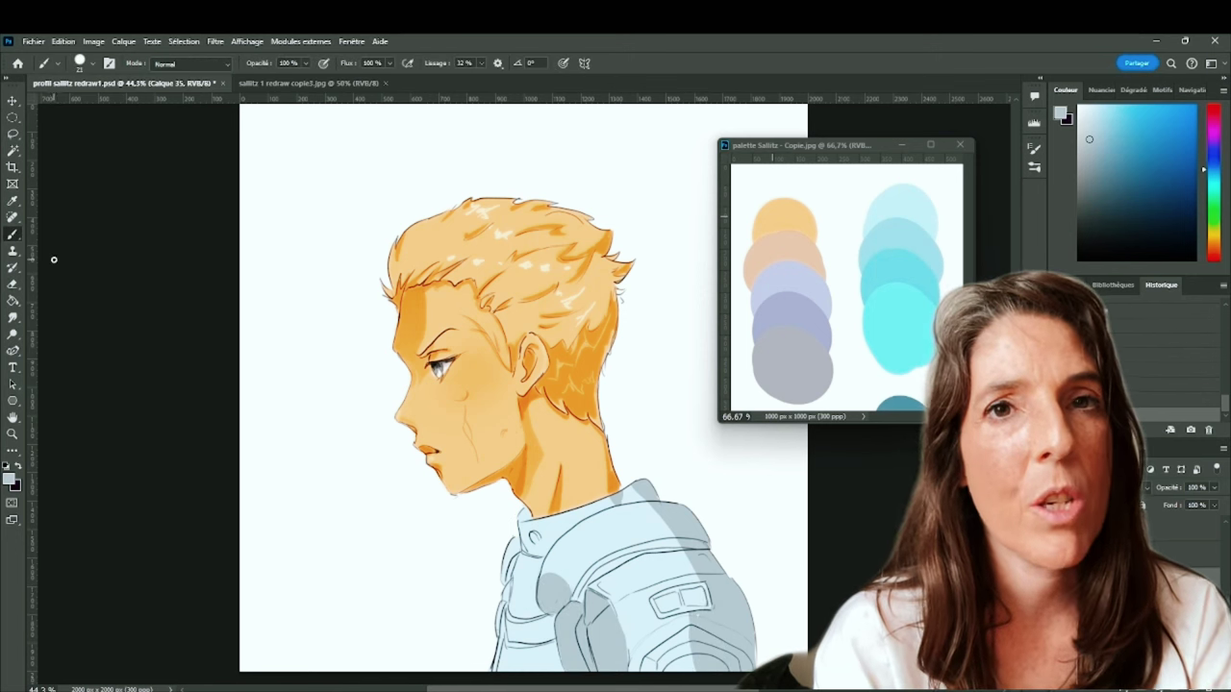
- Sample the pale lavender from the palette image and paint the suit's chest panel and collar with it
alt+click(777, 283)
drag(537, 567, 497, 609)
alt+click(555, 590)
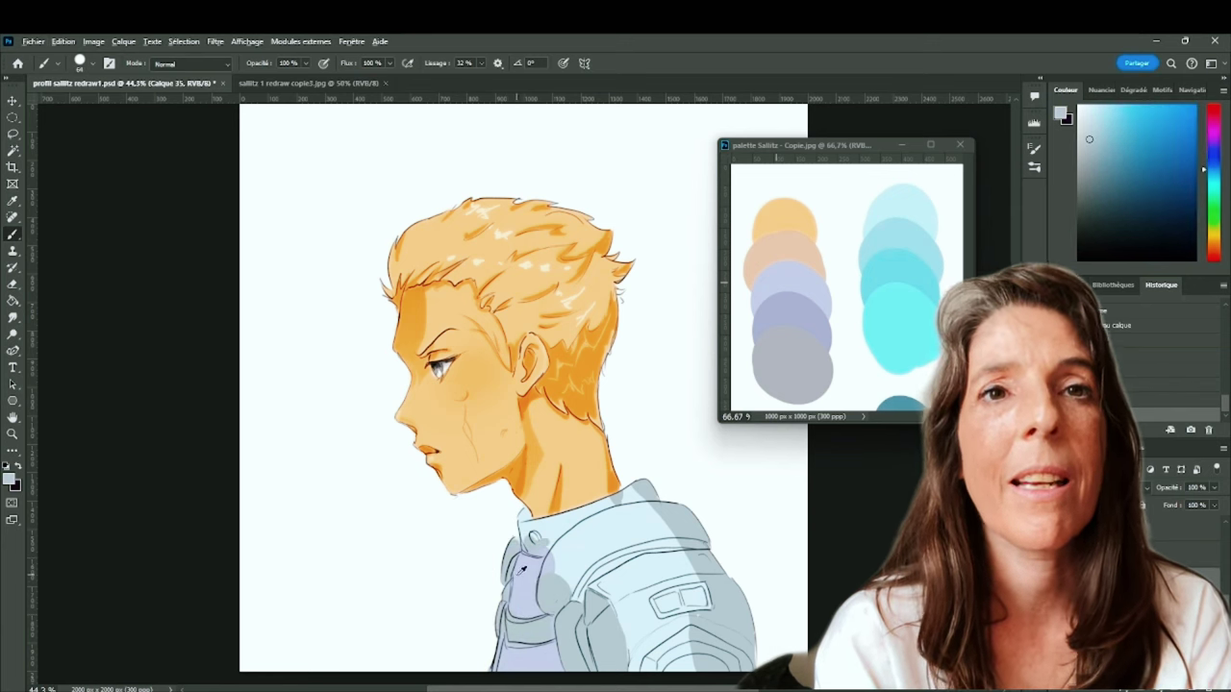
alt+click(529, 575)
drag(632, 497, 529, 535)
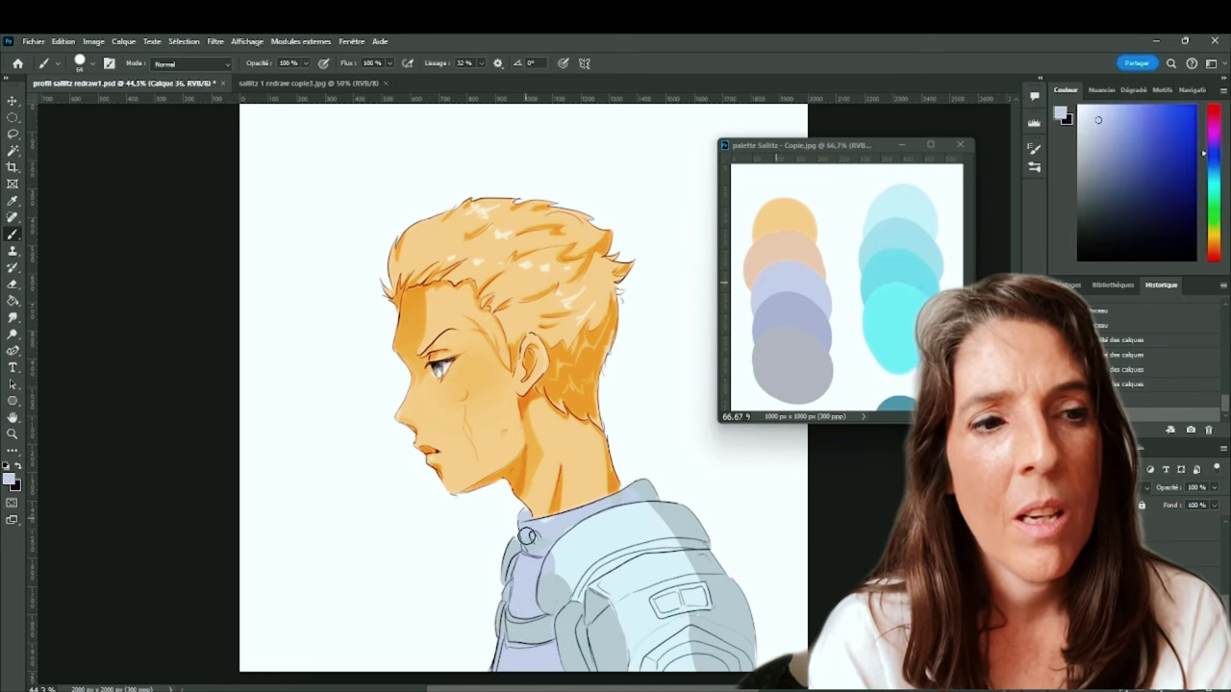
- Clean the grey shade off the rear tip of the lavender collar on Calque 35
click(1178, 577)
key(e)
drag(644, 479, 658, 481)
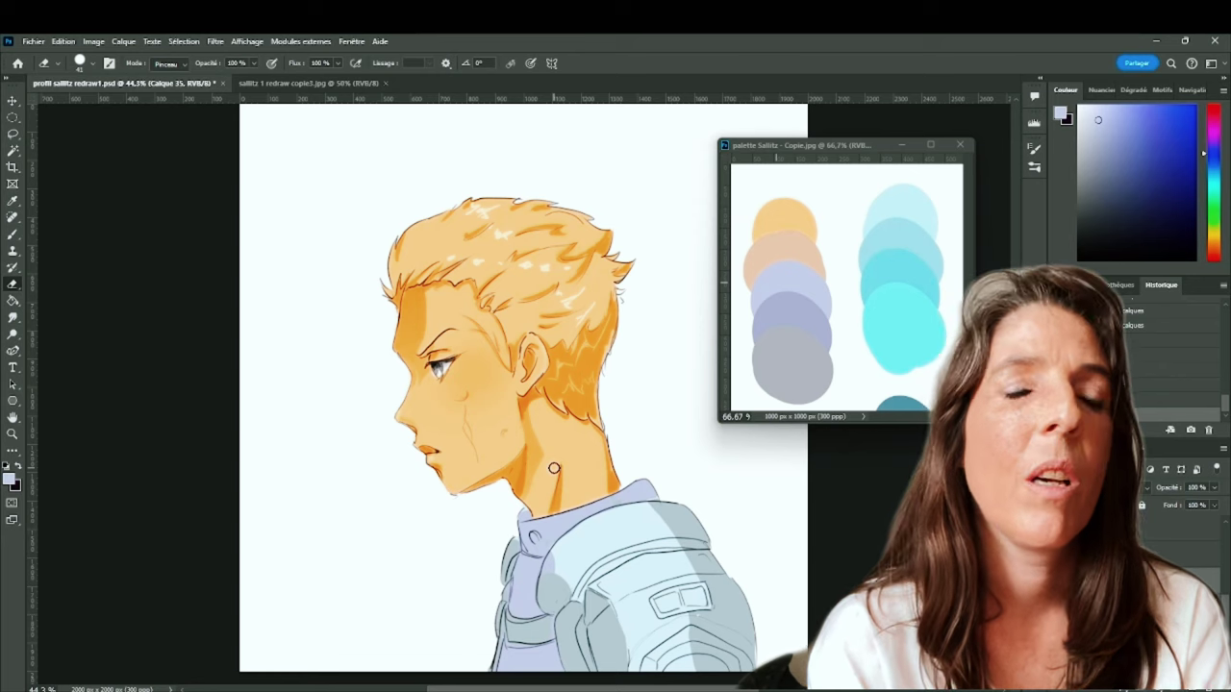
- Paint slate-blue shadows on Calque 37 at the sleeve's front panel and along the rear edges of the shoulder roll and sleeve
click(252, 85)
click(13, 235)
alt+click(573, 600)
click(130, 84)
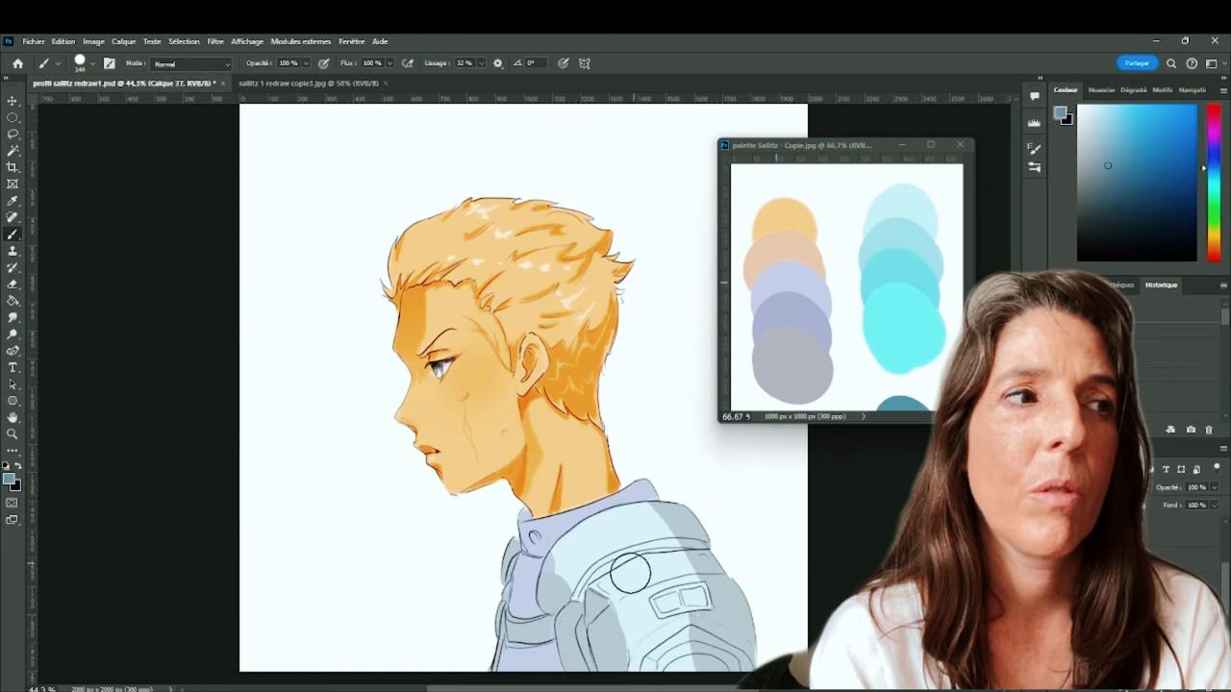
drag(598, 616, 617, 665)
drag(695, 517, 754, 646)
drag(709, 574, 728, 623)
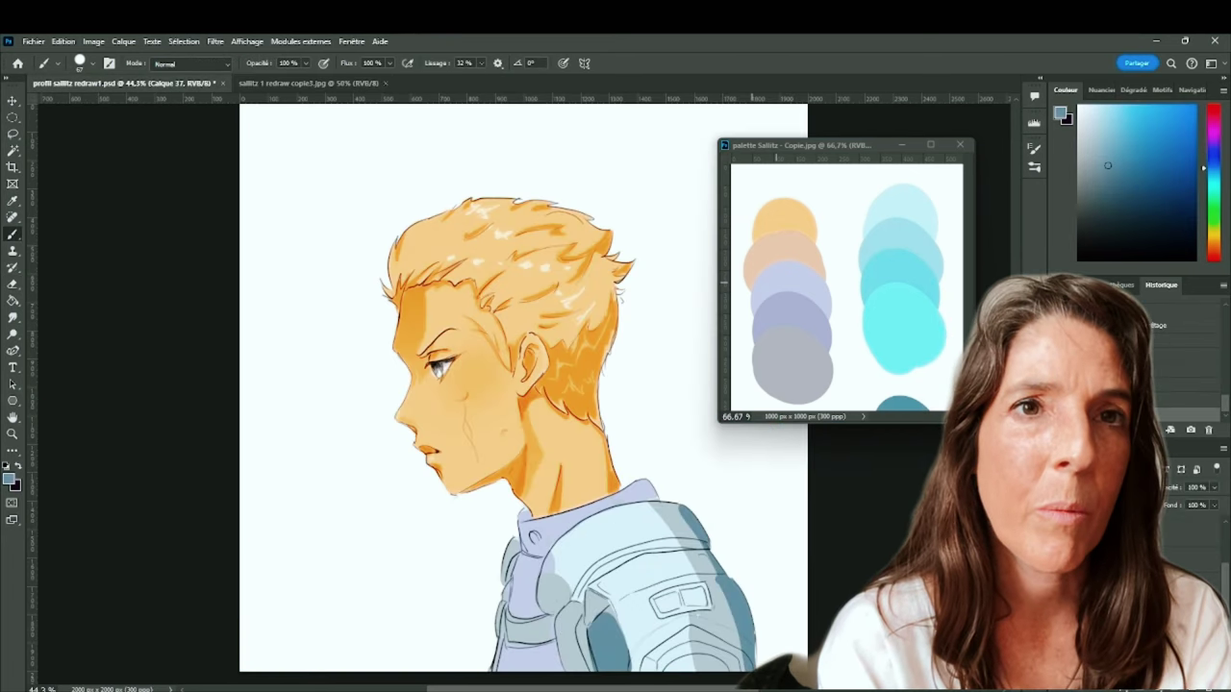
- Clean up the slate-blue shading and add short dark accent strokes across the shoulder roll and the band below it
key(e)
click(13, 233)
drag(639, 508, 647, 537)
drag(660, 551, 671, 573)
- Paint solid black into the armour's gaps on Calque 38 with a 15 px brush, under the shoulder roll and around the sleeve and chest joints
alt+click(583, 620)
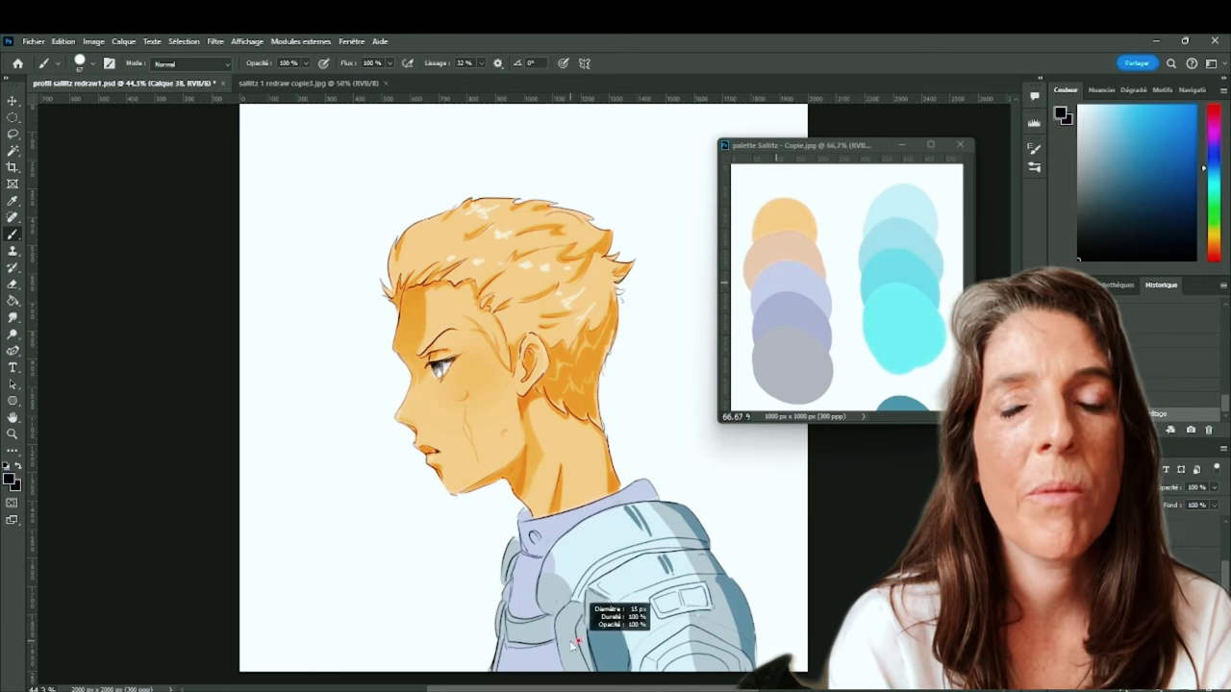
drag(579, 621, 594, 670)
drag(685, 550, 589, 579)
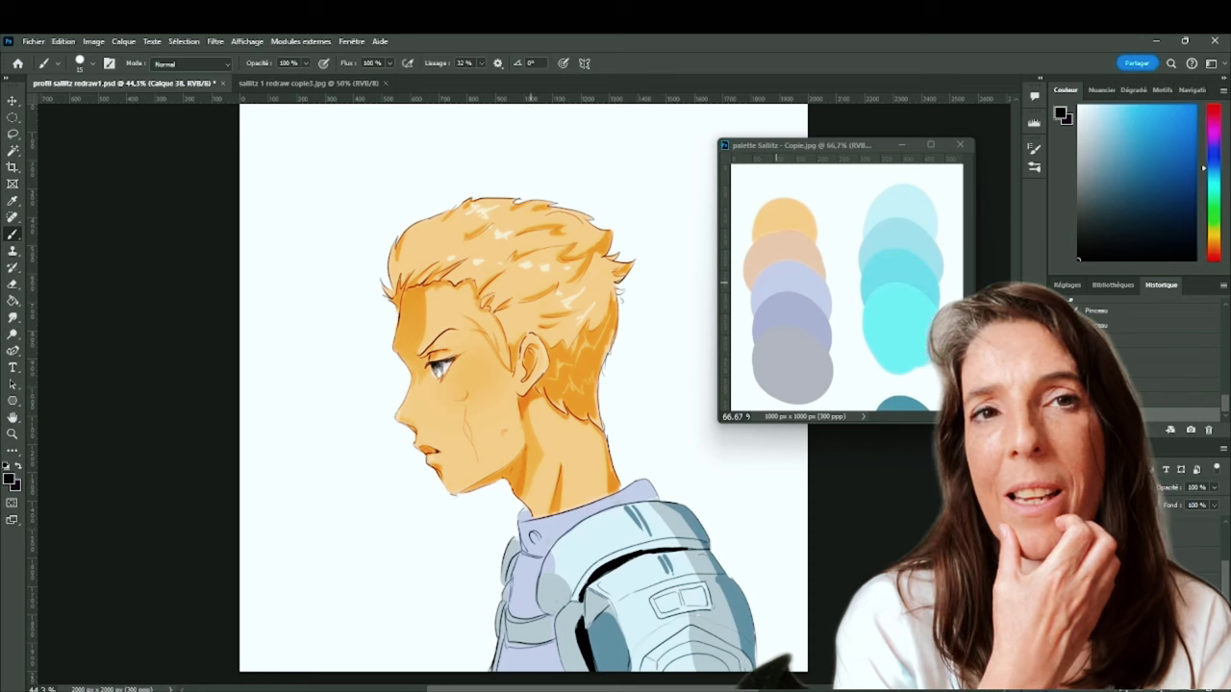
drag(503, 608, 500, 637)
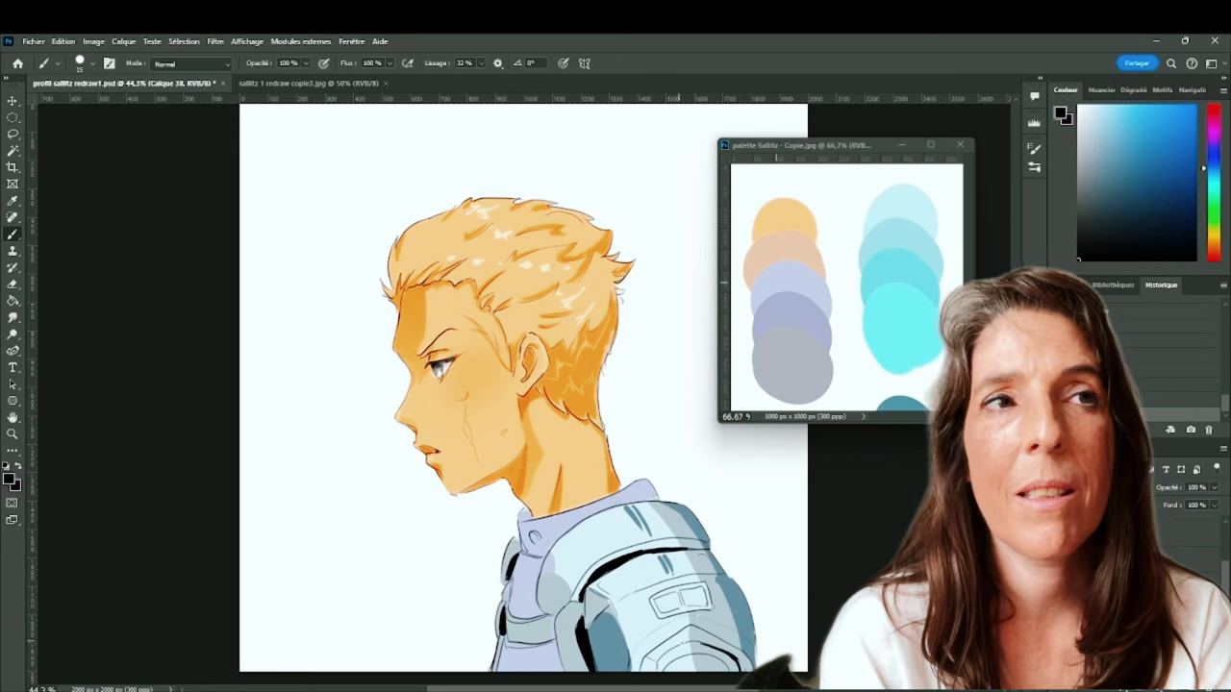
drag(723, 575, 621, 598)
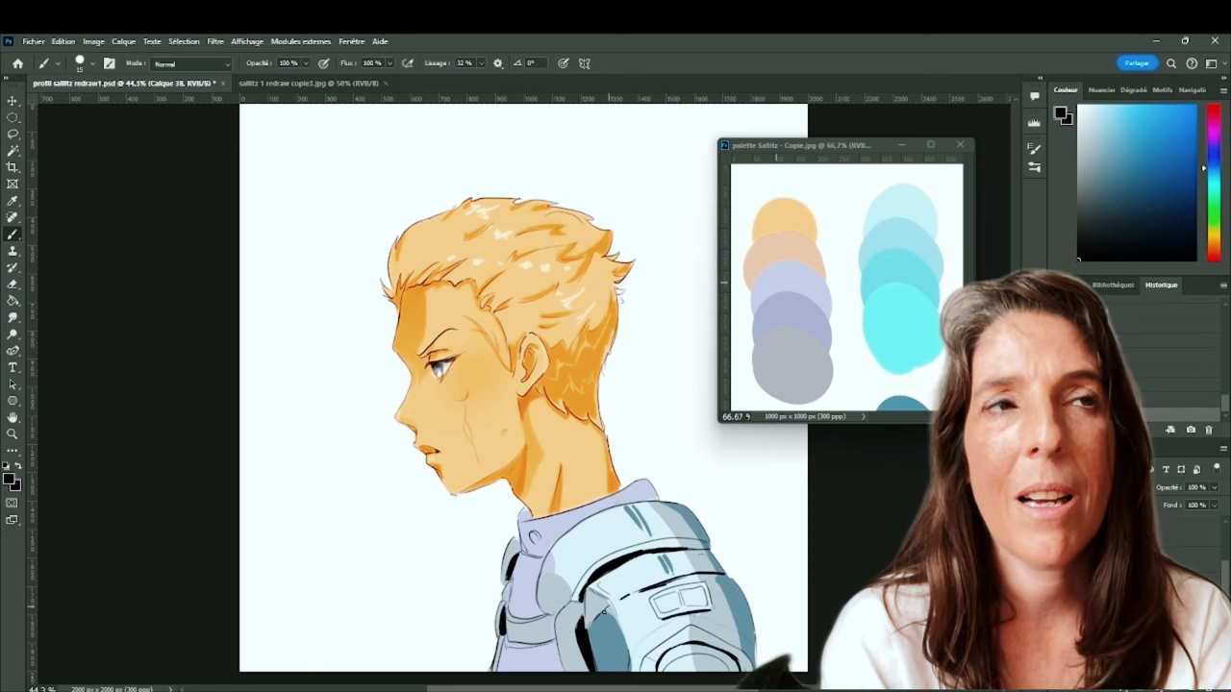
- Sample the slate blue and add darker hatching on Calque 37 under the shoulder roll, on the front armour pieces and around the sleeve emblem
alt+click(606, 642)
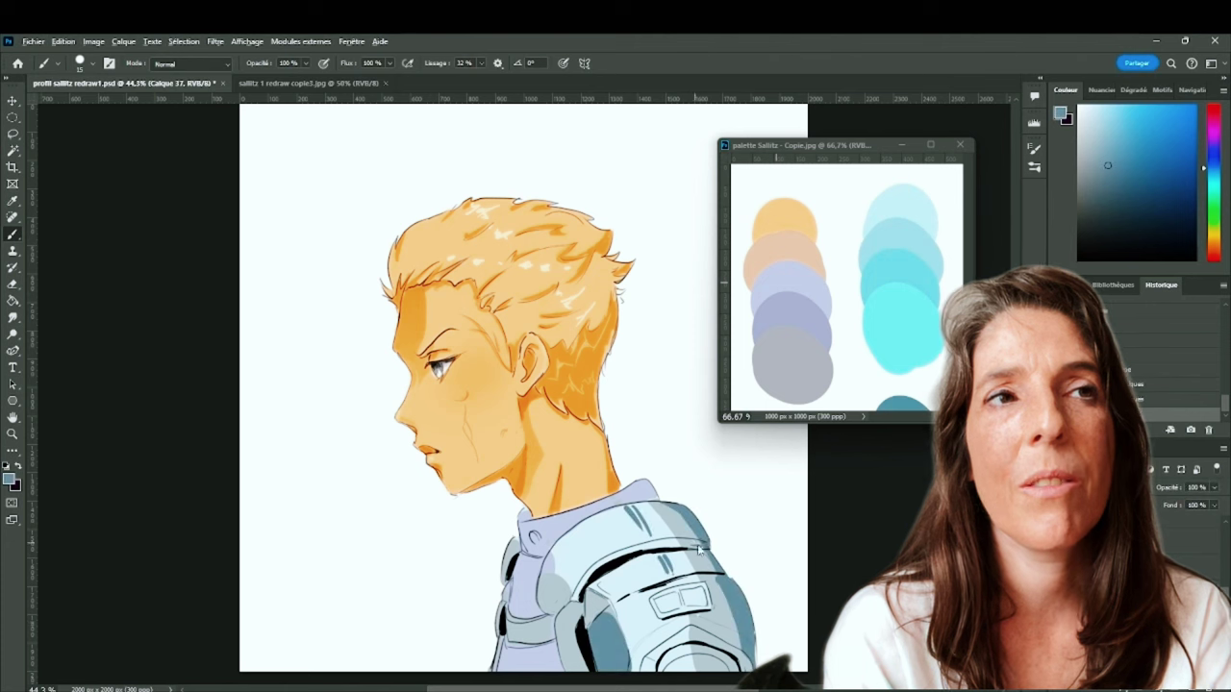
mouse_move(704, 547)
mouse_down()
mouse_move(675, 543)
mouse_move(580, 601)
mouse_up()
mouse_move(707, 638)
mouse_down()
mouse_move(732, 665)
mouse_move(686, 632)
mouse_move(653, 666)
mouse_up()
mouse_move(567, 553)
mouse_down()
mouse_move(548, 581)
mouse_move(569, 585)
mouse_up()
drag(556, 626, 585, 670)
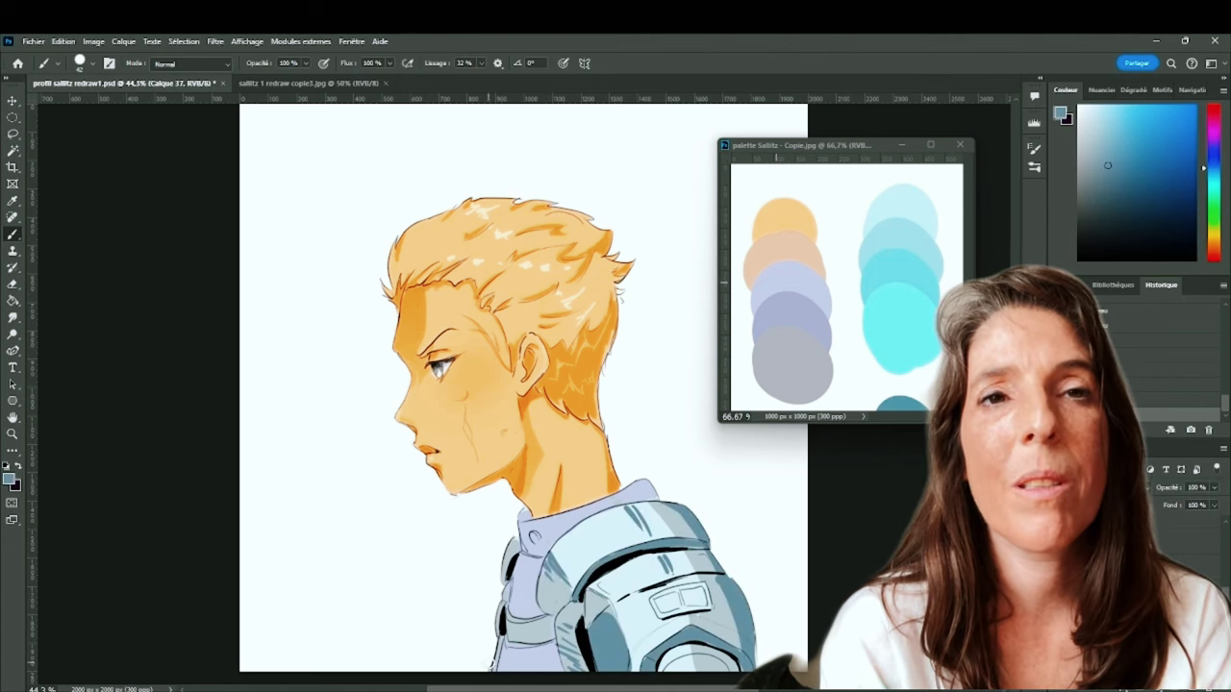
- Paint near-white reflections across the shoulder roll and sleeve on Calque 39, undoing the first strokes on the chest strap
alt+click(508, 614)
drag(505, 612, 534, 622)
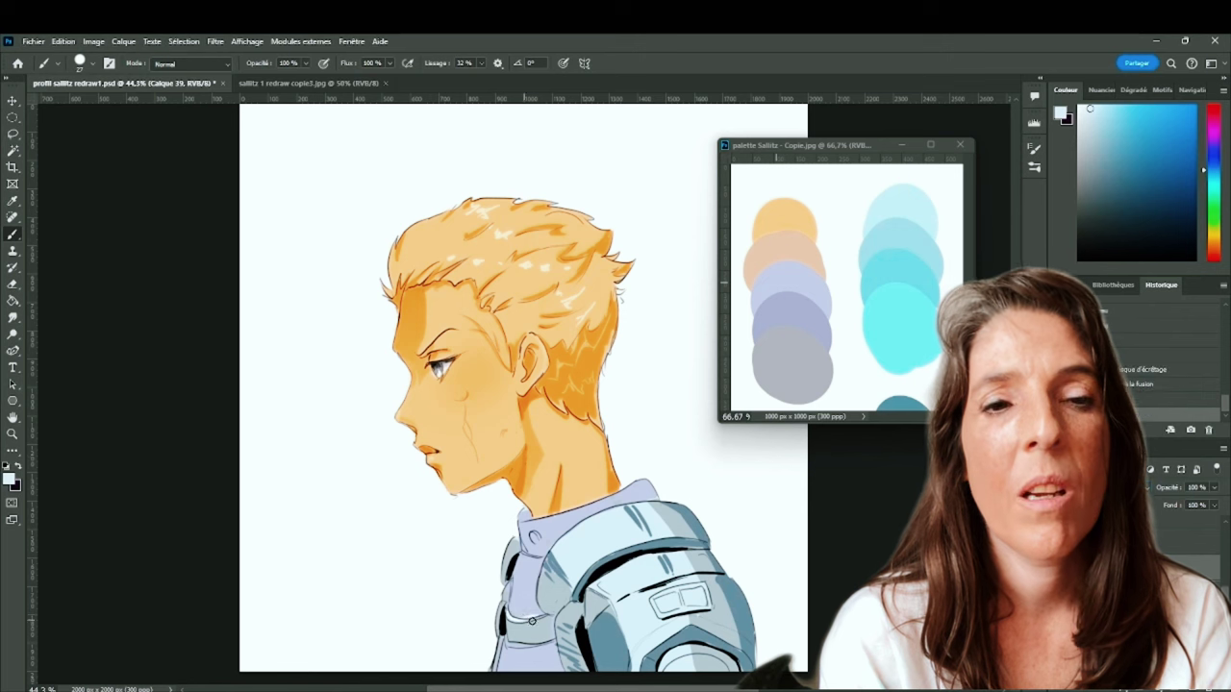
key(ctrl+z)
key(ctrl+z)
drag(516, 563, 515, 543)
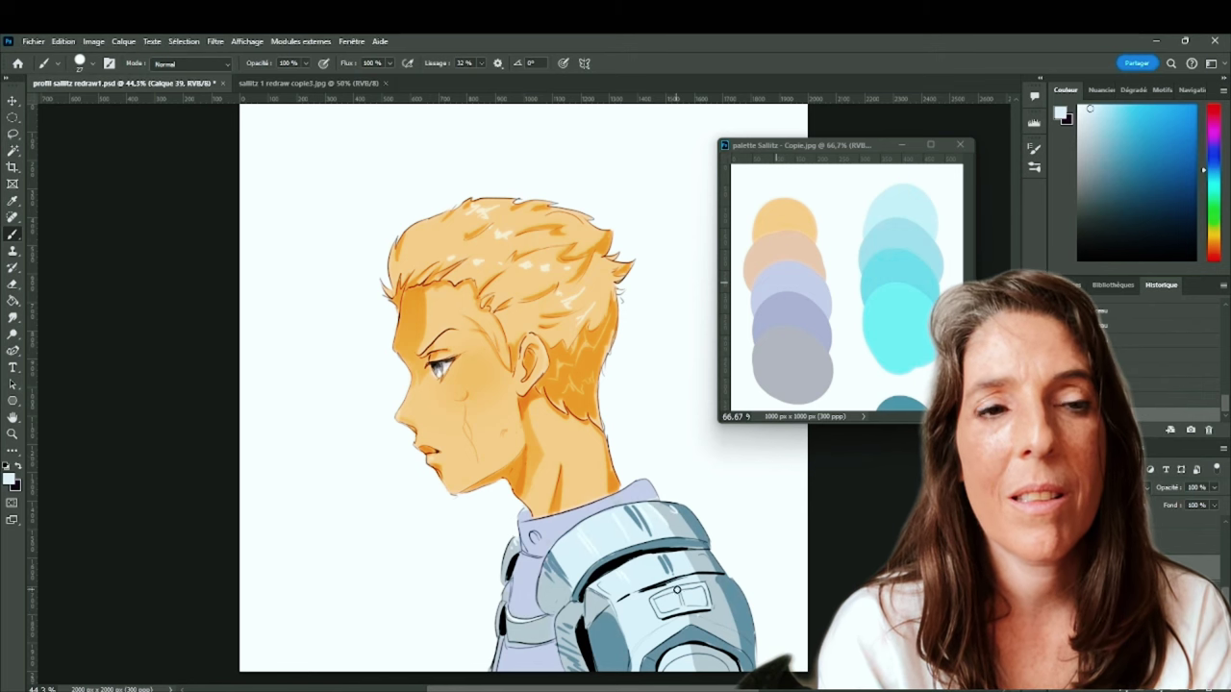
alt+click(714, 613)
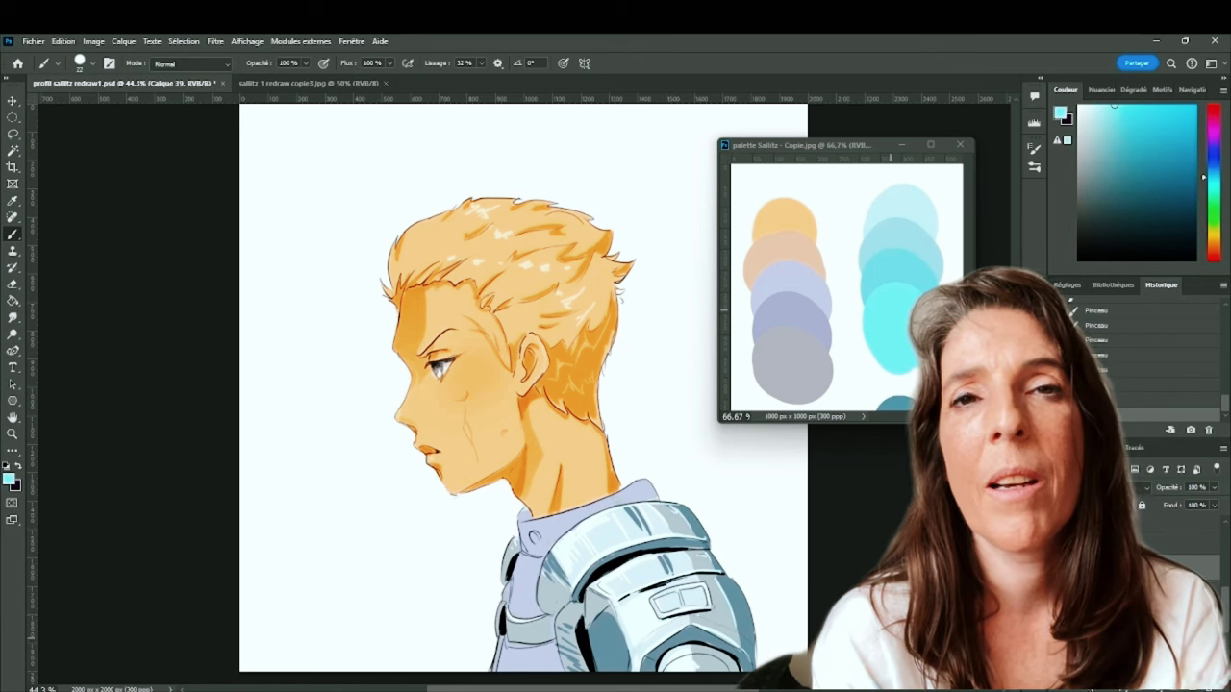
- Sample the darker lavender from the palette, shade the suit's collar and chest panel with it, and close the palette image
alt+click(786, 303)
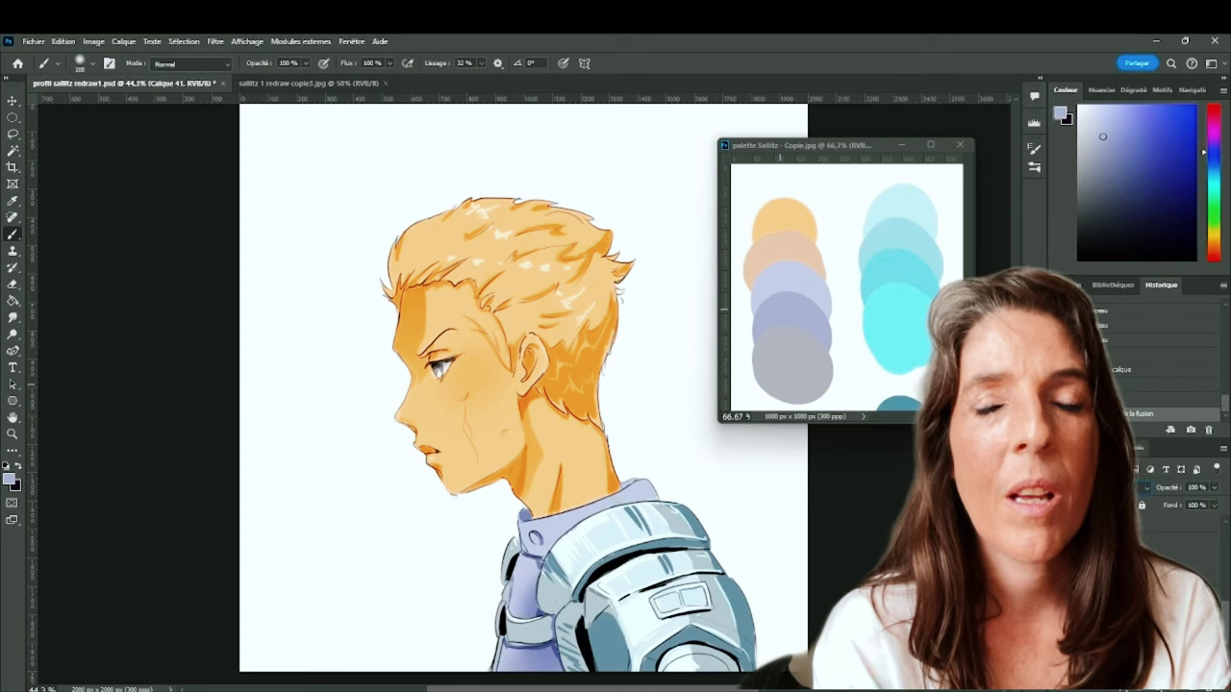
key(e)
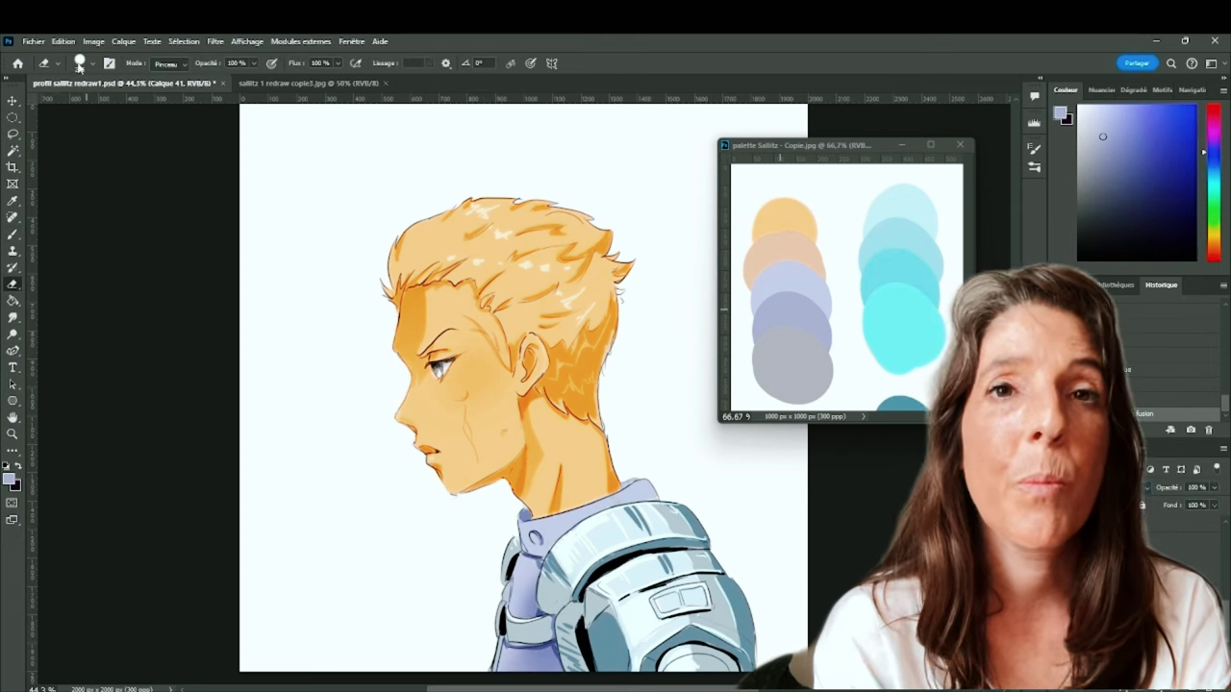
click(960, 145)
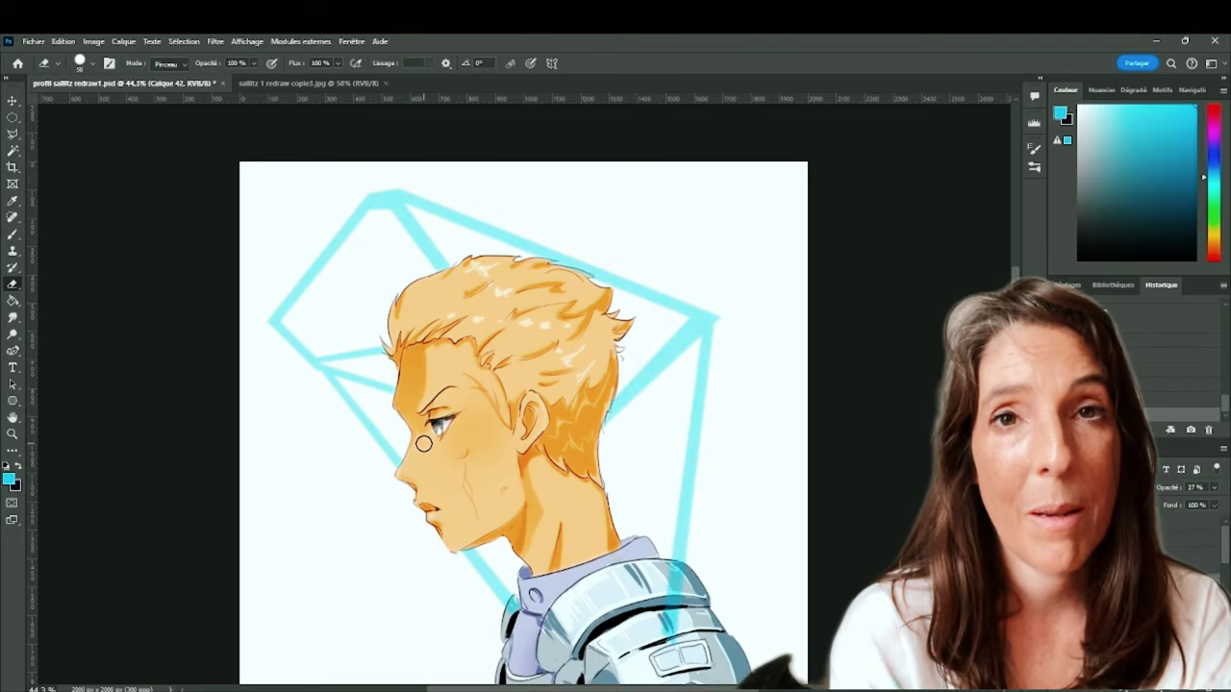
- Select a narrow diagonal beam from the crystal's top corner to the shoulder on Calque 42, fill it with cyan and deselect
key(l)
click(408, 208)
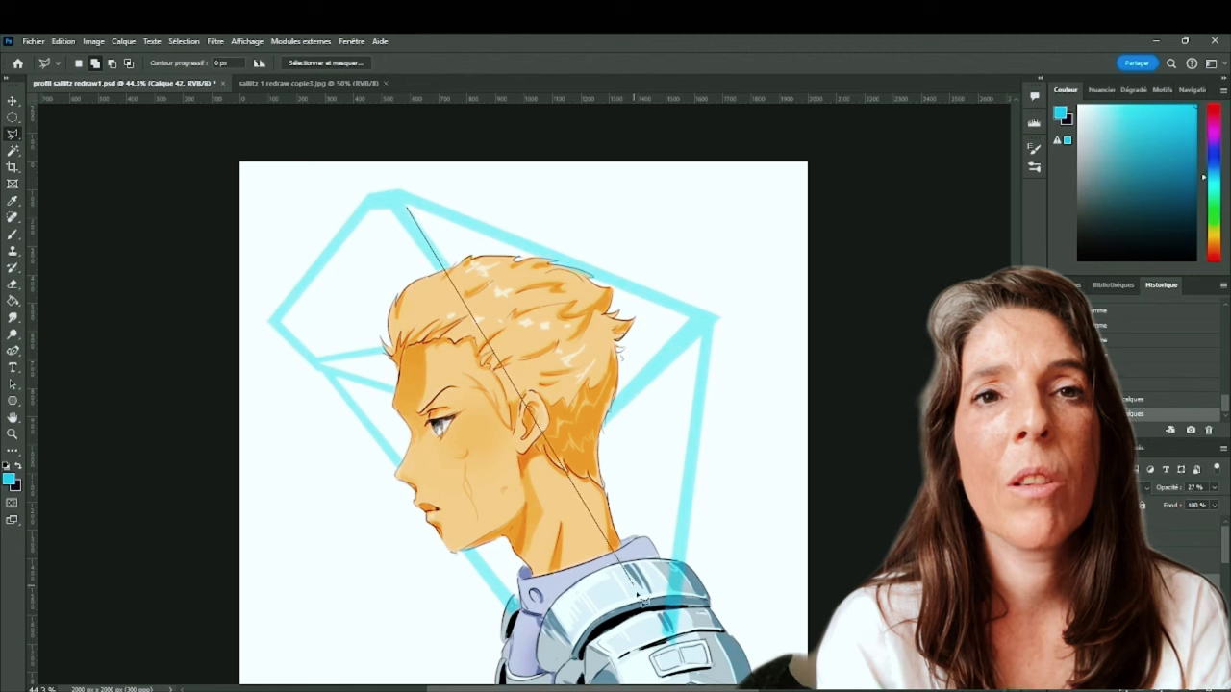
click(677, 602)
click(408, 208)
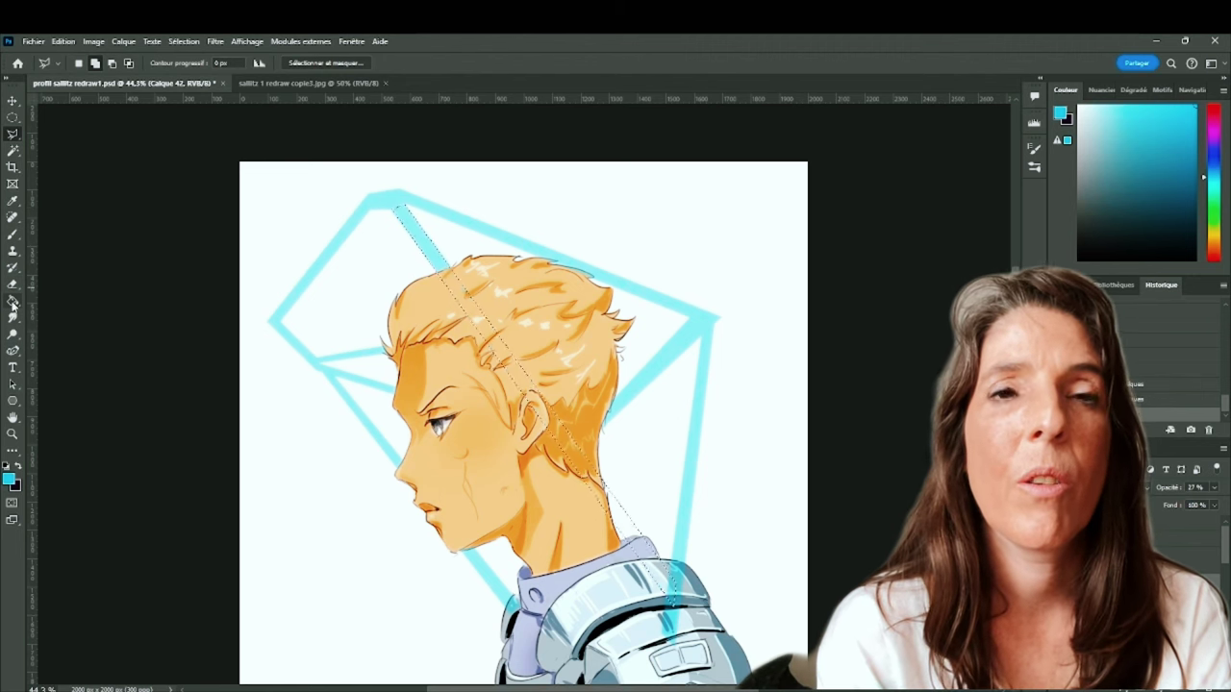
click(12, 301)
click(497, 396)
key(ctrl+d)
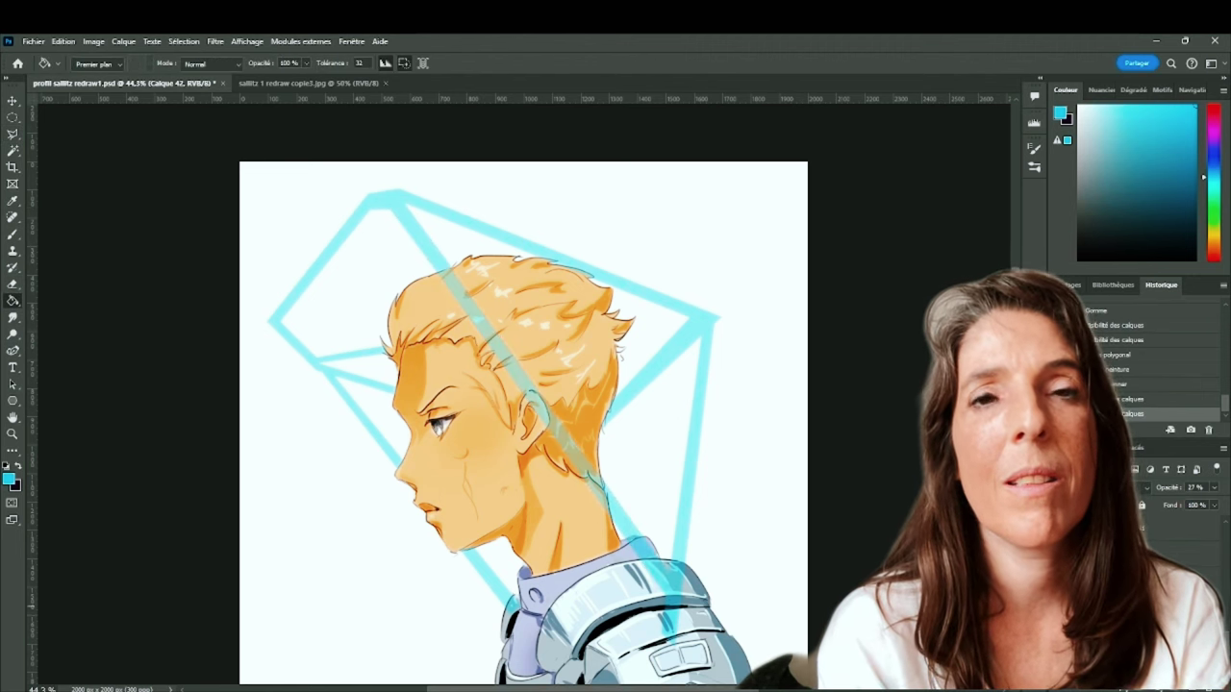
- Show the dark blue background and erase the cyan crystal lines crossing the face, hairline and nape on Calque 42 copie
key(ctrl+g)
click(1057, 639)
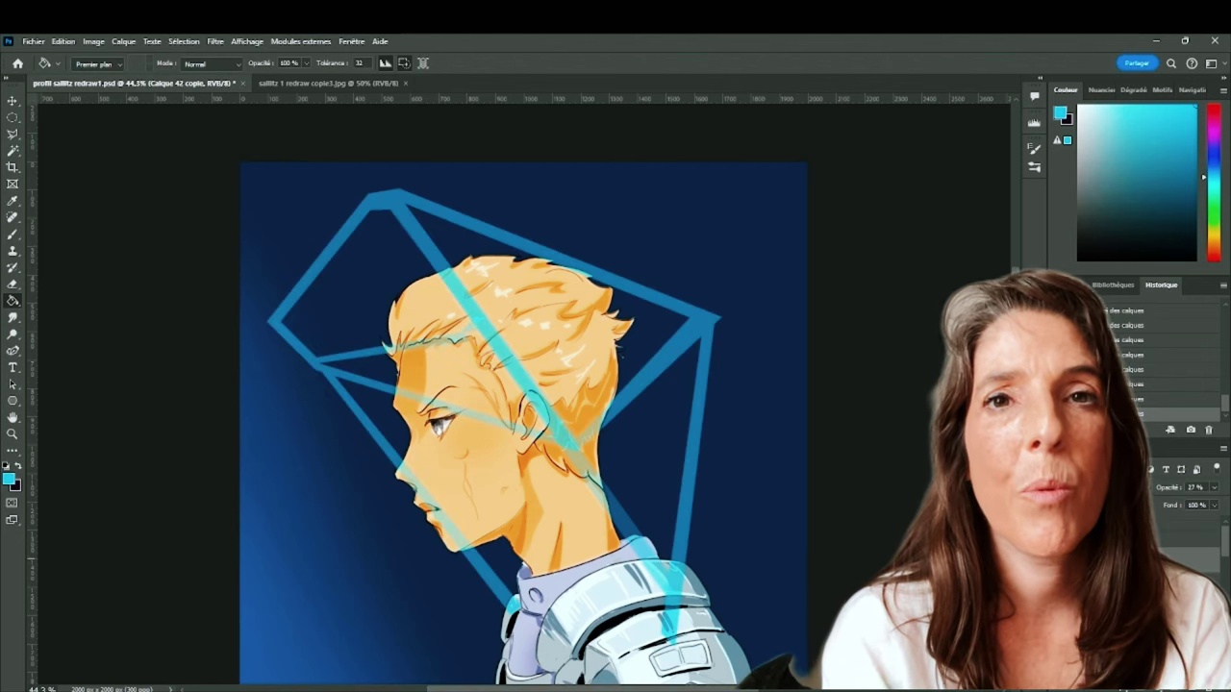
key(e)
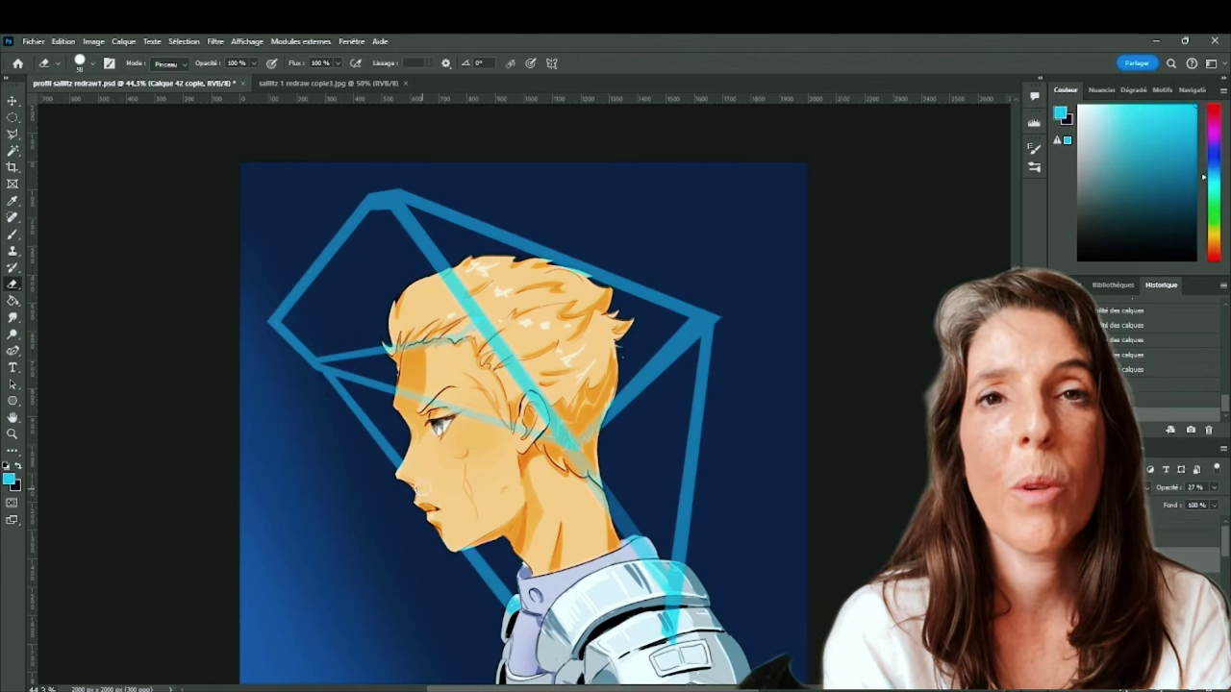
mouse_move(535, 426)
mouse_down()
mouse_move(464, 422)
mouse_move(409, 394)
mouse_up()
mouse_move(406, 351)
mouse_down()
mouse_move(425, 364)
mouse_move(469, 343)
mouse_up()
drag(587, 439, 597, 460)
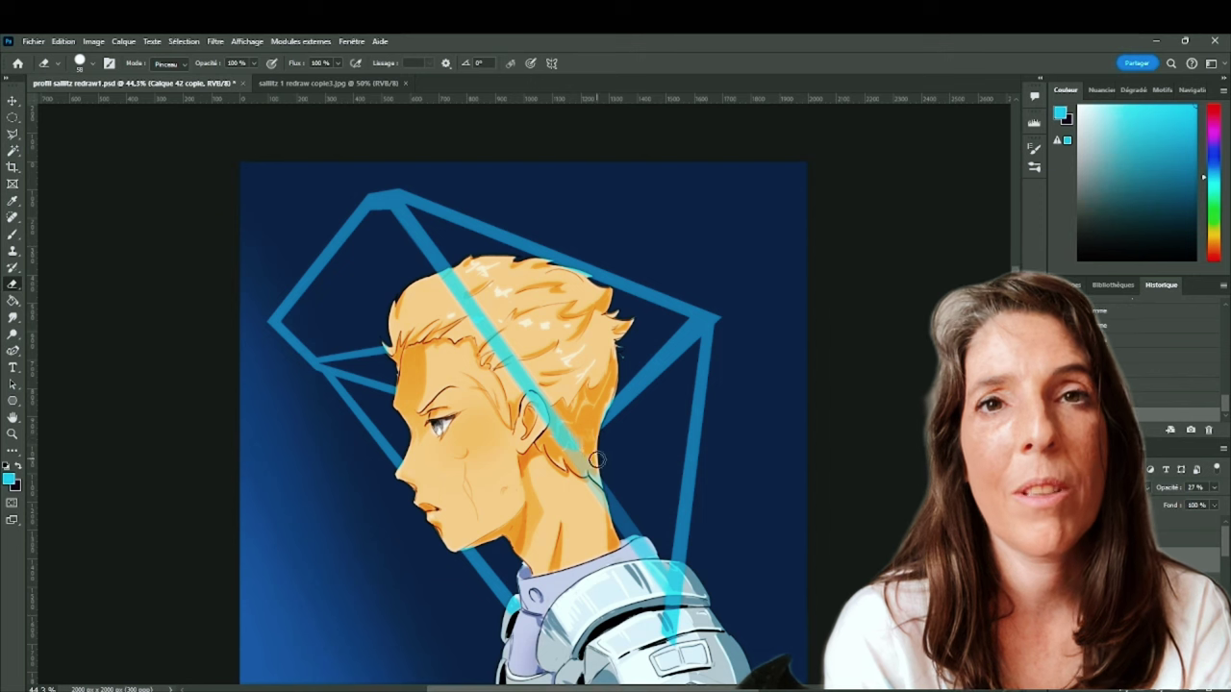
- Give Calque 42 copie an outer glow (Lueur externe) layer style, leaving the pattern overlay switched off
double_click(1185, 561)
click(709, 472)
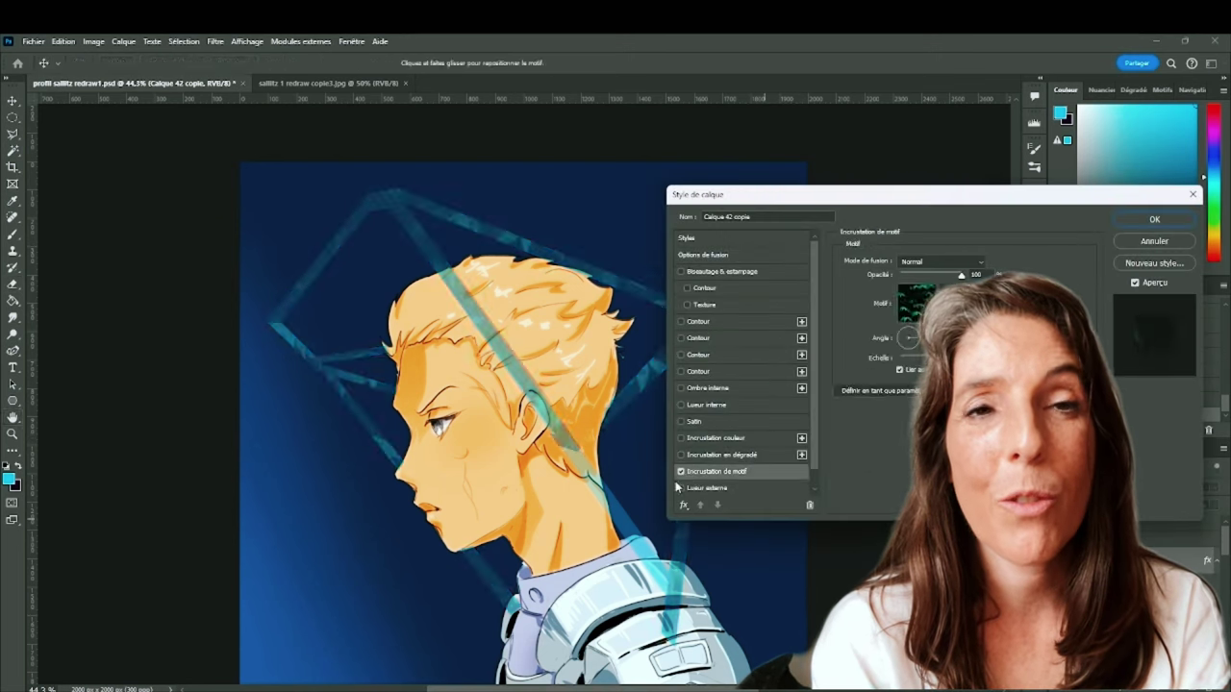
click(682, 472)
click(709, 489)
click(1155, 220)
click(1070, 579)
click(1070, 579)
- Create a new layer with a changed blending mode and paint muted-cyan light along the crystal frame's lines with a soft brush
click(1192, 688)
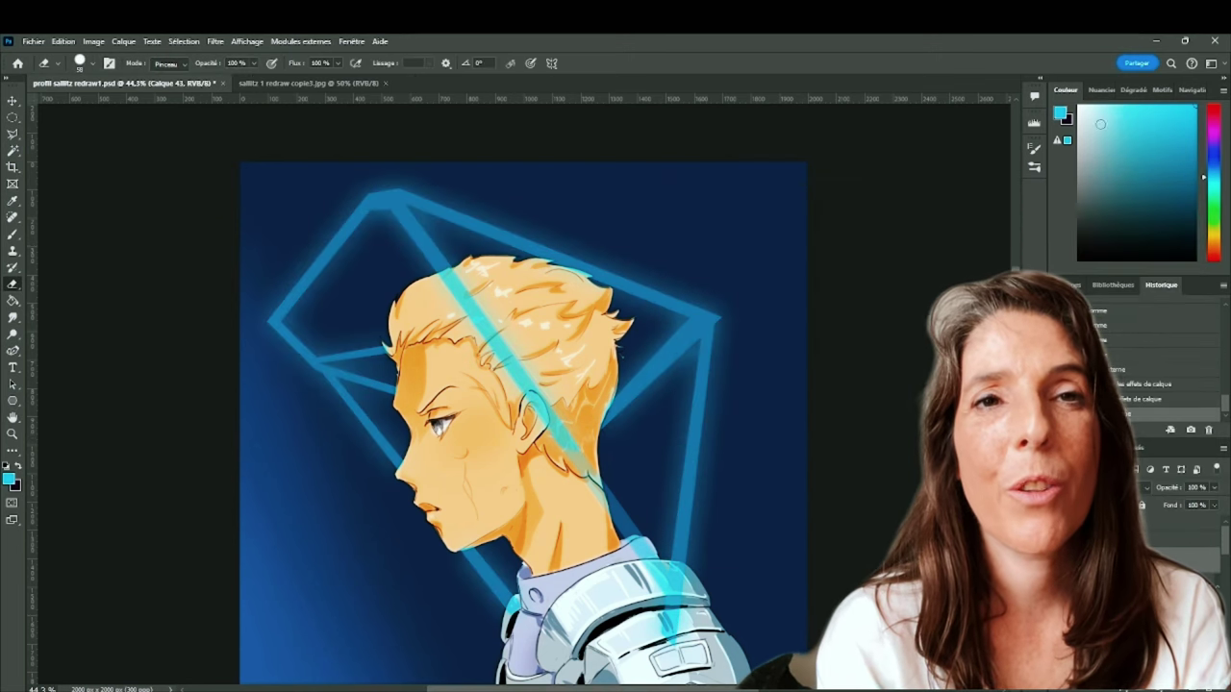
click(1106, 163)
click(1145, 487)
key(b)
right_click(401, 209)
key(Escape)
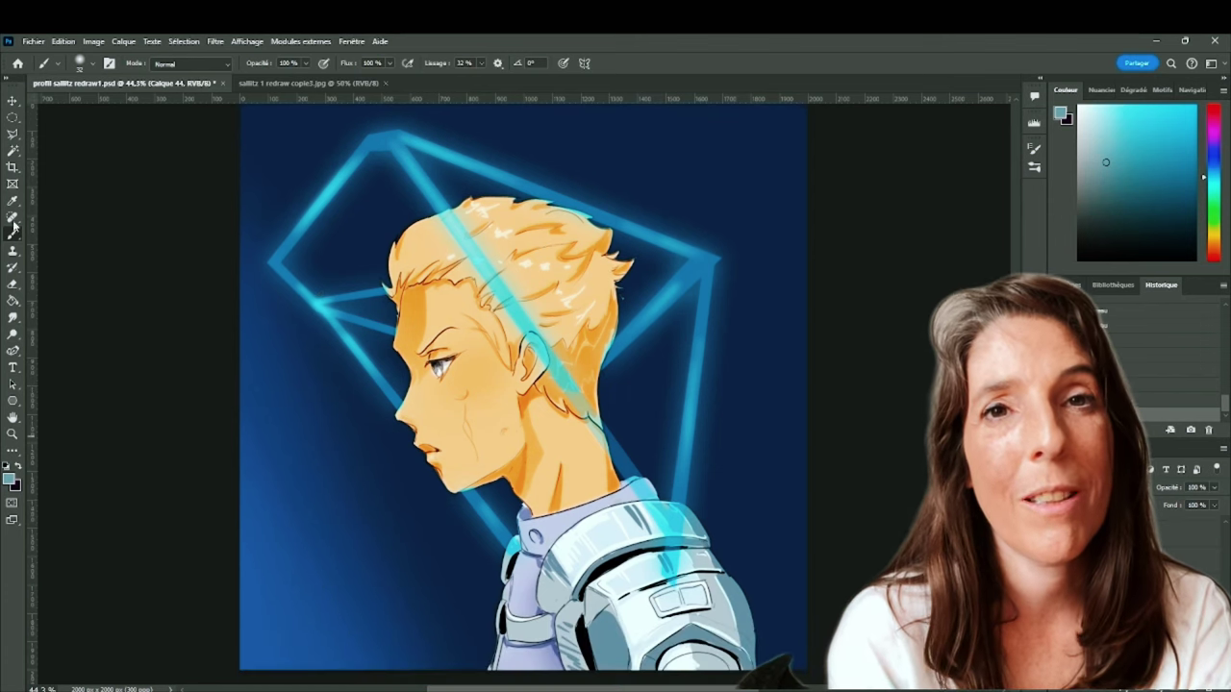
- Draw two radial light-blue gradients on Calque 44, rising from the canvas's lower edge and lower right corner behind the character
click(12, 301)
drag(505, 677, 511, 385)
drag(802, 625, 644, 368)
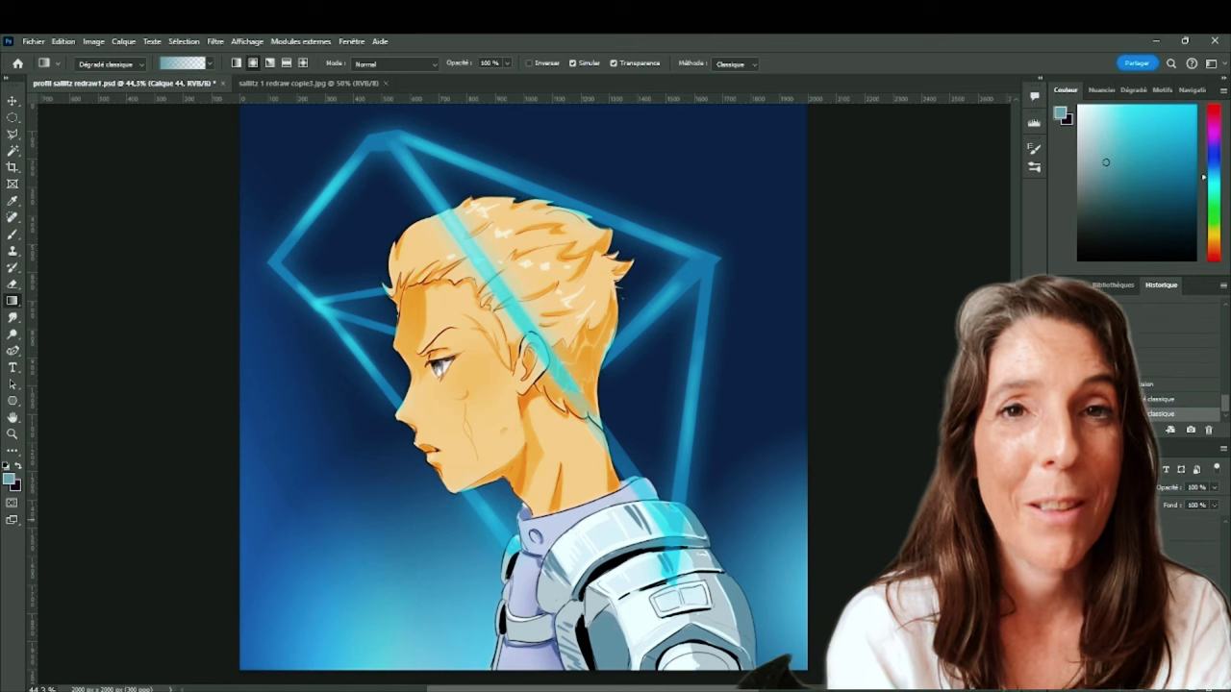
right_click(1127, 574)
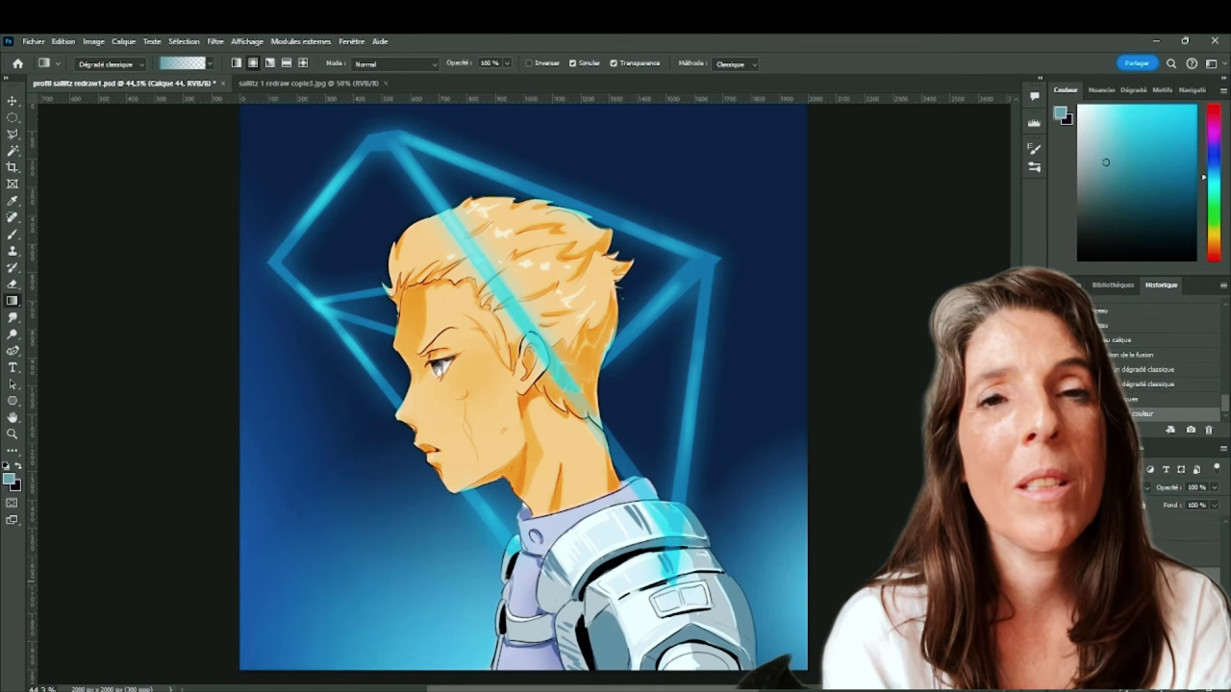
- Outline a tall stepped strip along the background's right side on Calque 45 with the polygonal lasso
click(13, 134)
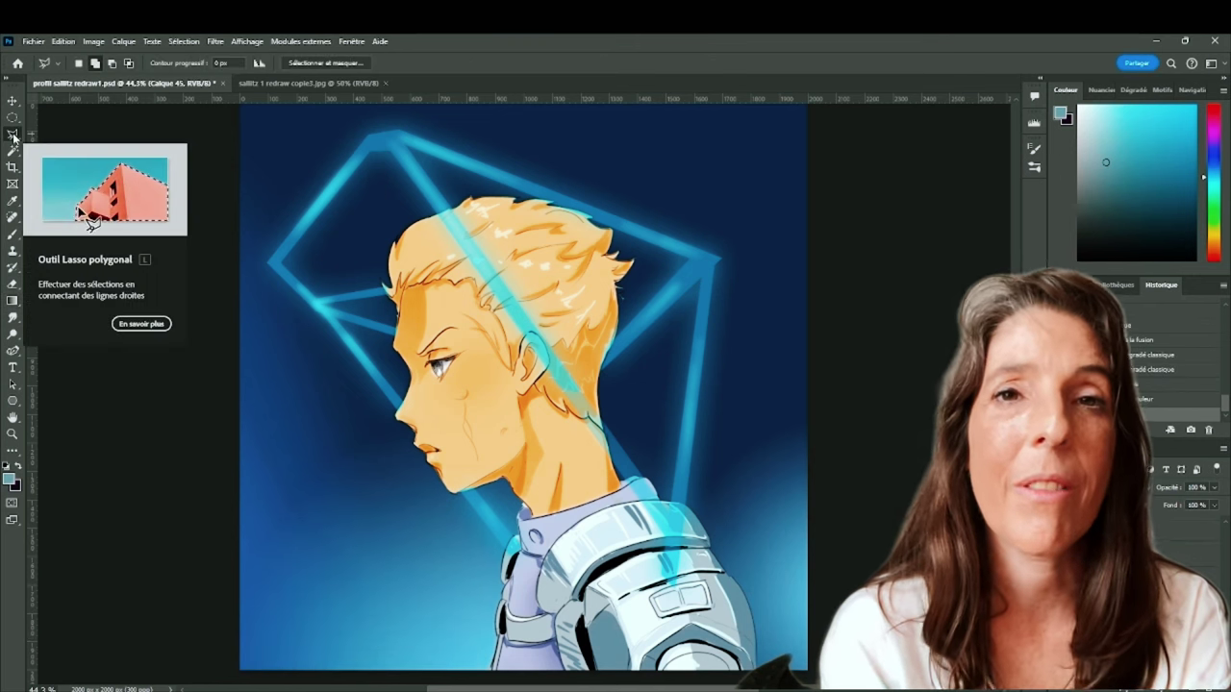
click(809, 521)
click(766, 498)
click(767, 120)
click(750, 109)
click(751, 541)
click(773, 565)
click(773, 676)
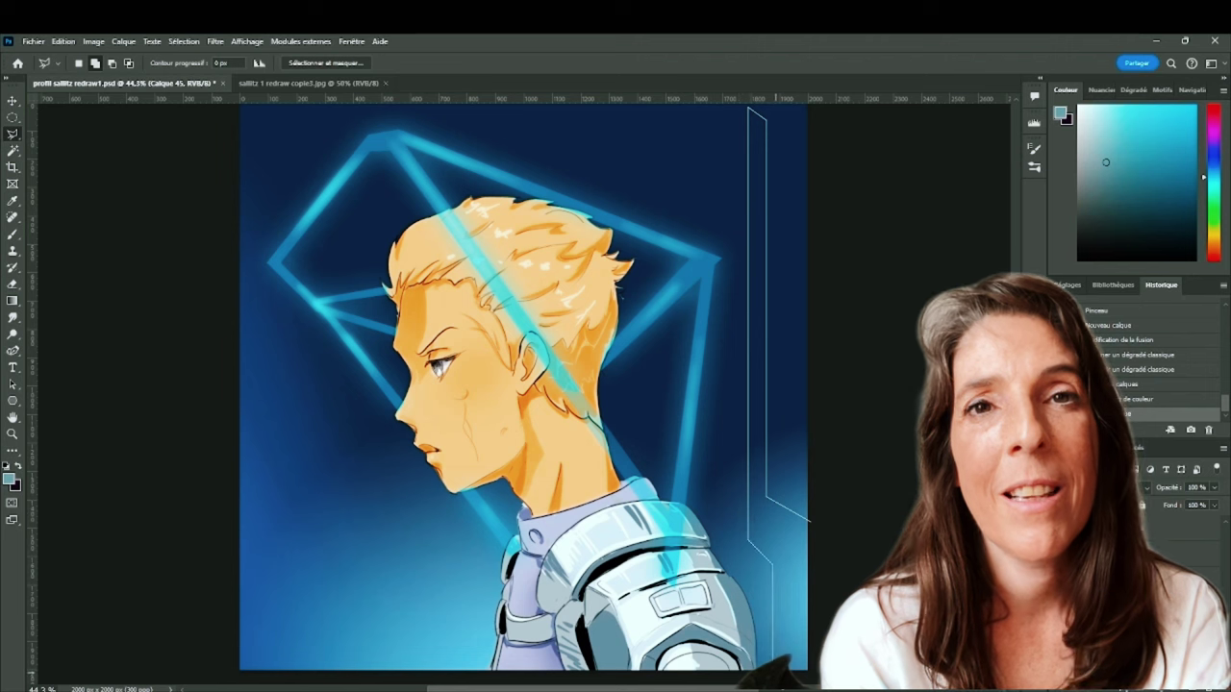
click(813, 676)
click(810, 522)
- Fill the stepped strip with radial gradients in the sampled dark blue, lower the layer's opacity to 32 % and deselect
click(13, 301)
click(70, 301)
alt+click(755, 165)
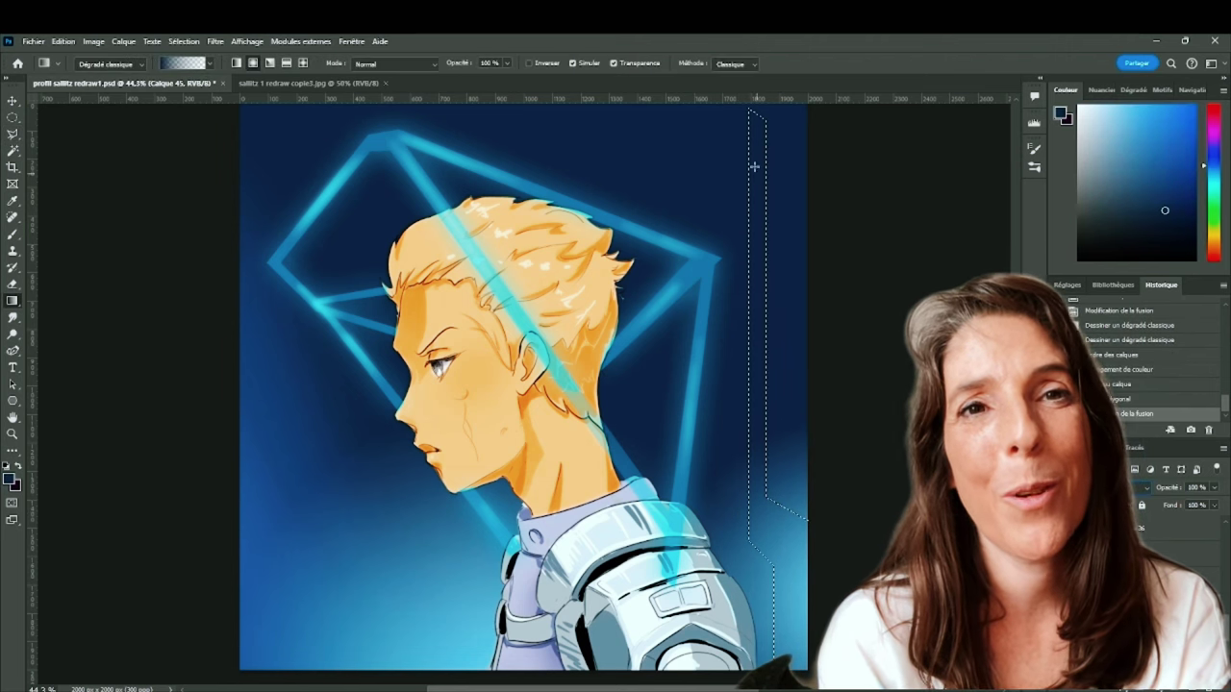
drag(756, 165, 755, 160)
right_click(1158, 555)
click(1214, 488)
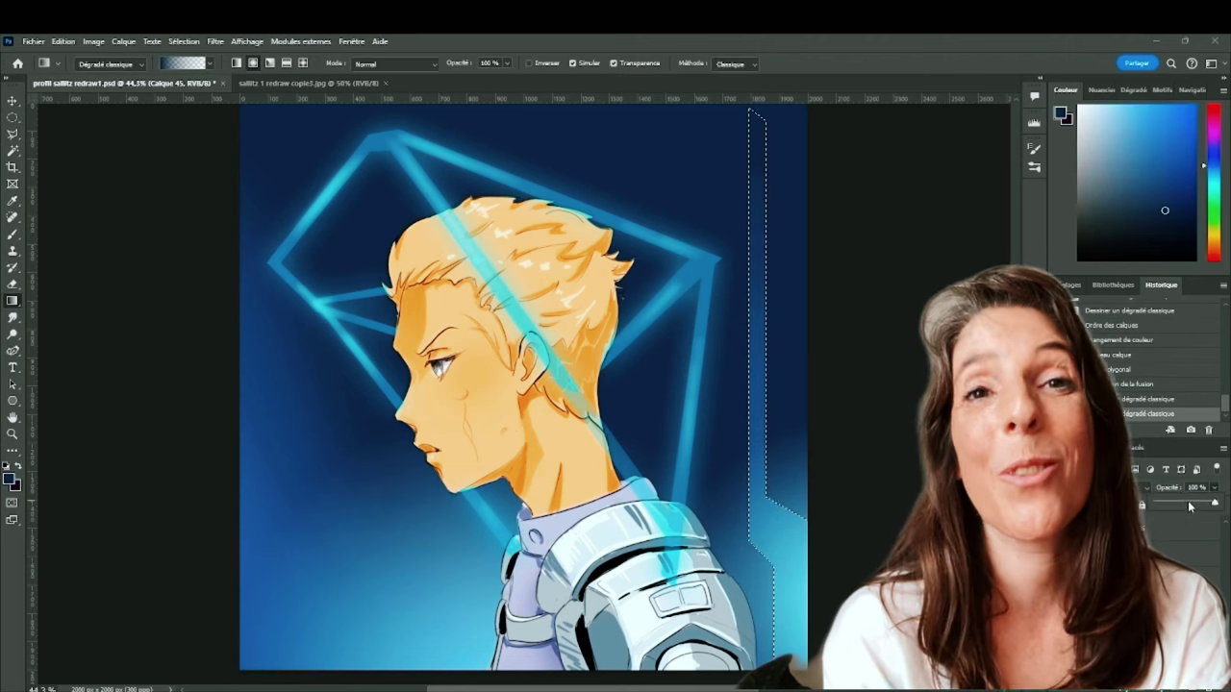
drag(1190, 505, 1165, 502)
key(ctrl+d)
- On a new layer, outline an angular glass-shard shape rising behind the character's shoulder with the polygonal lasso
click(1169, 578)
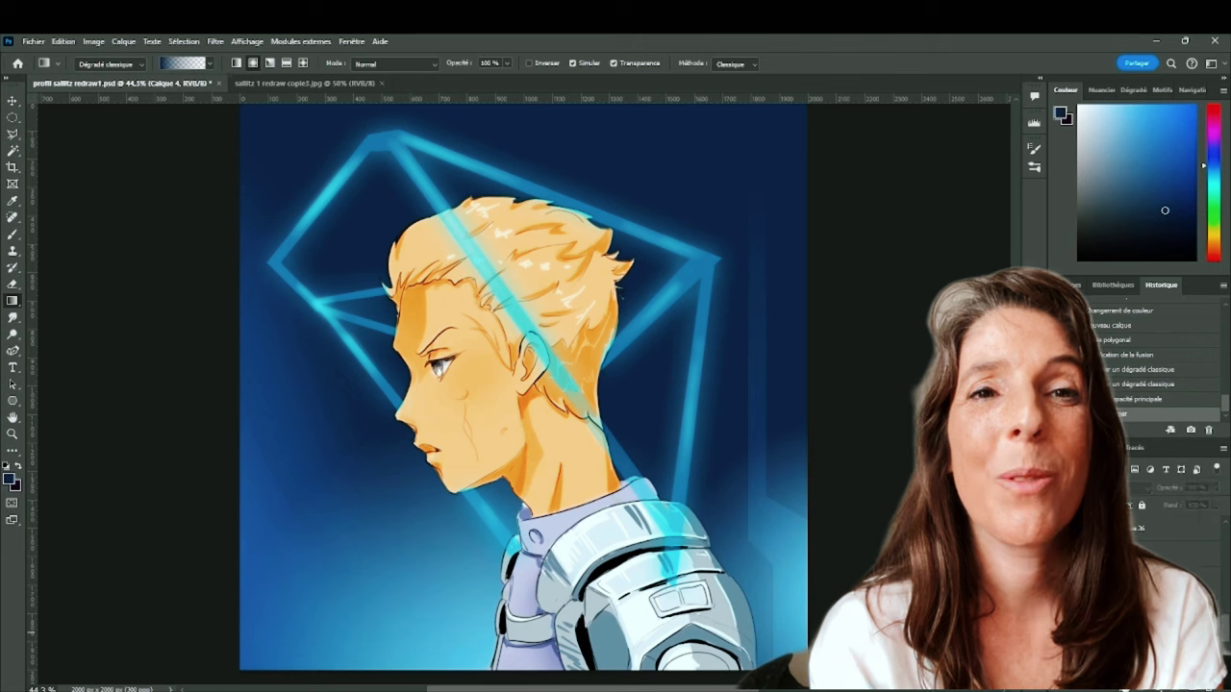
click(1191, 688)
key(l)
click(770, 494)
click(672, 415)
click(659, 329)
click(642, 468)
double_click(781, 616)
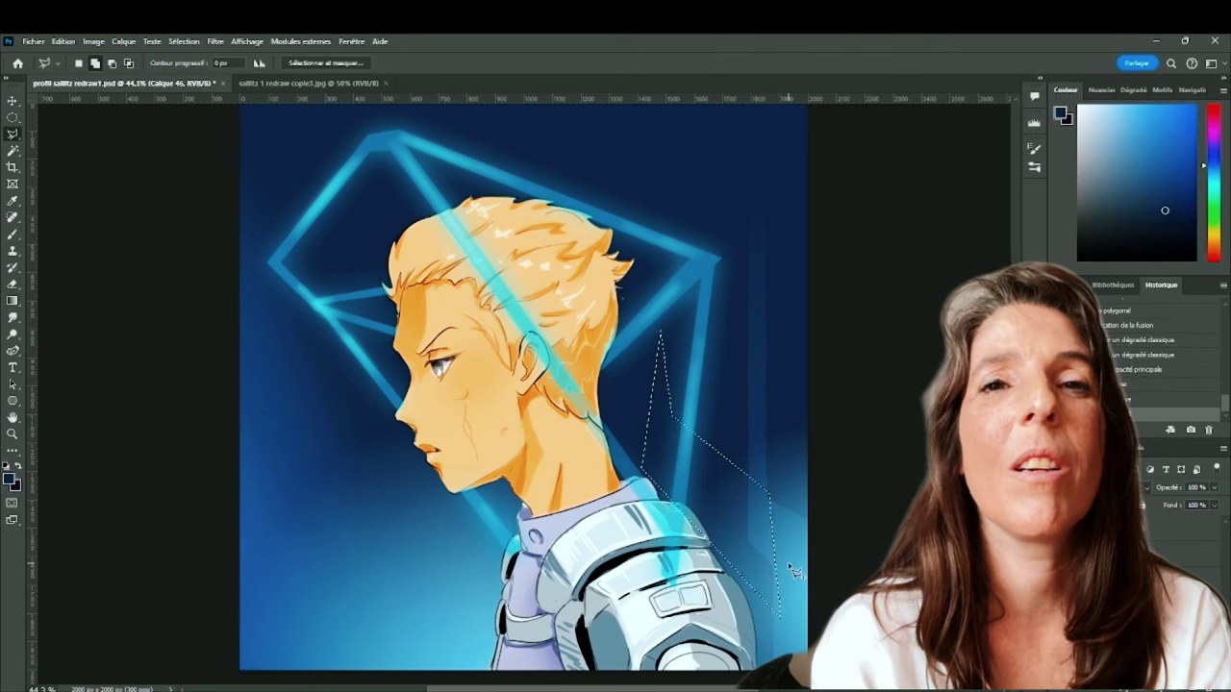
- Fill the shard selection with several radial gradients for a translucent blue sheen
key(g)
drag(770, 530, 589, 208)
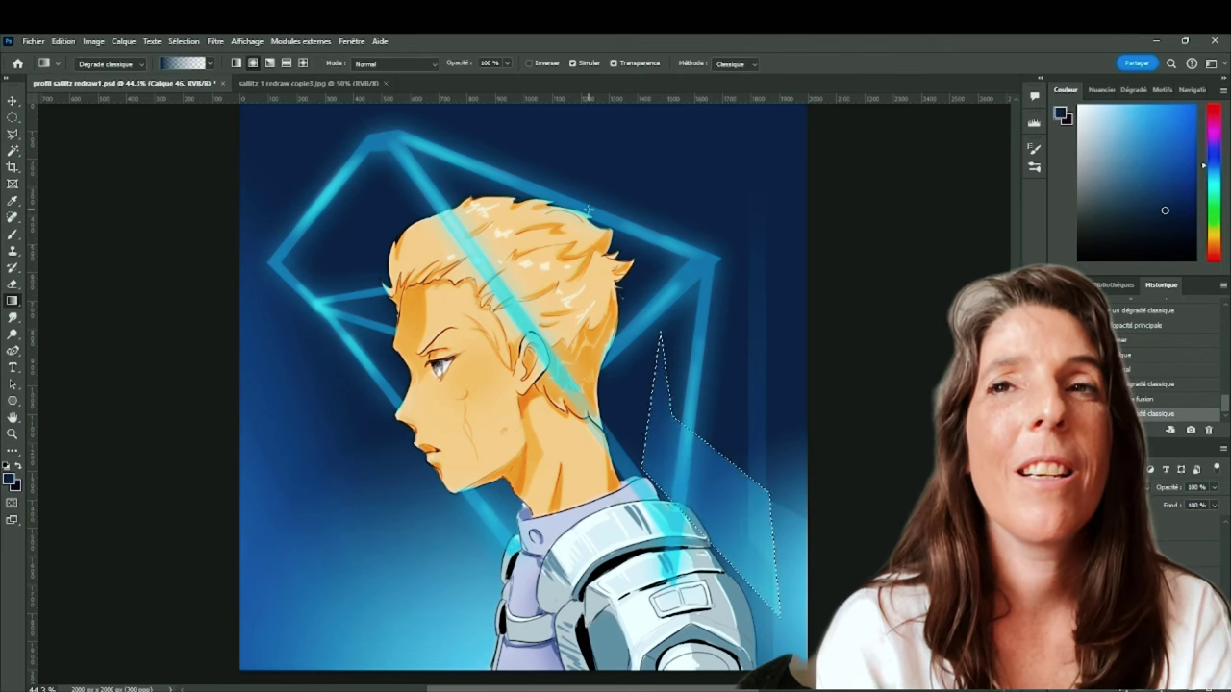
drag(679, 438, 745, 558)
drag(717, 481, 781, 570)
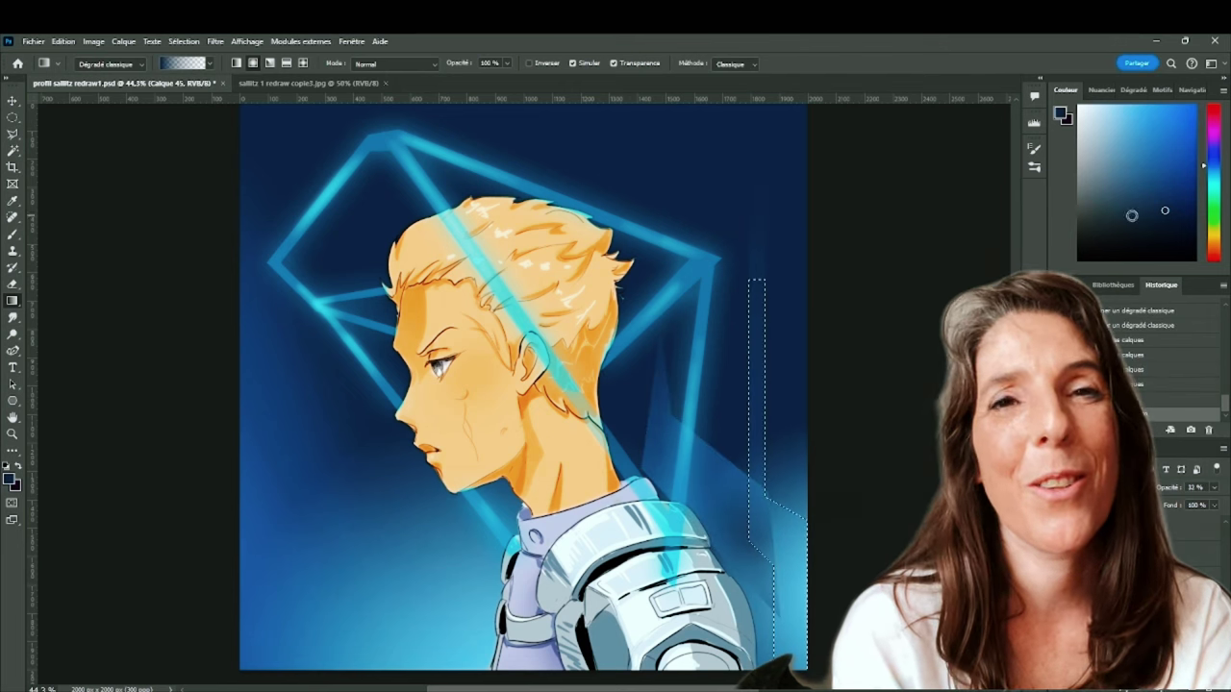
- Erase part of the strip's lower section beside the shard within the selection and deselect
click(12, 284)
drag(760, 527, 788, 564)
key(ctrl+d)
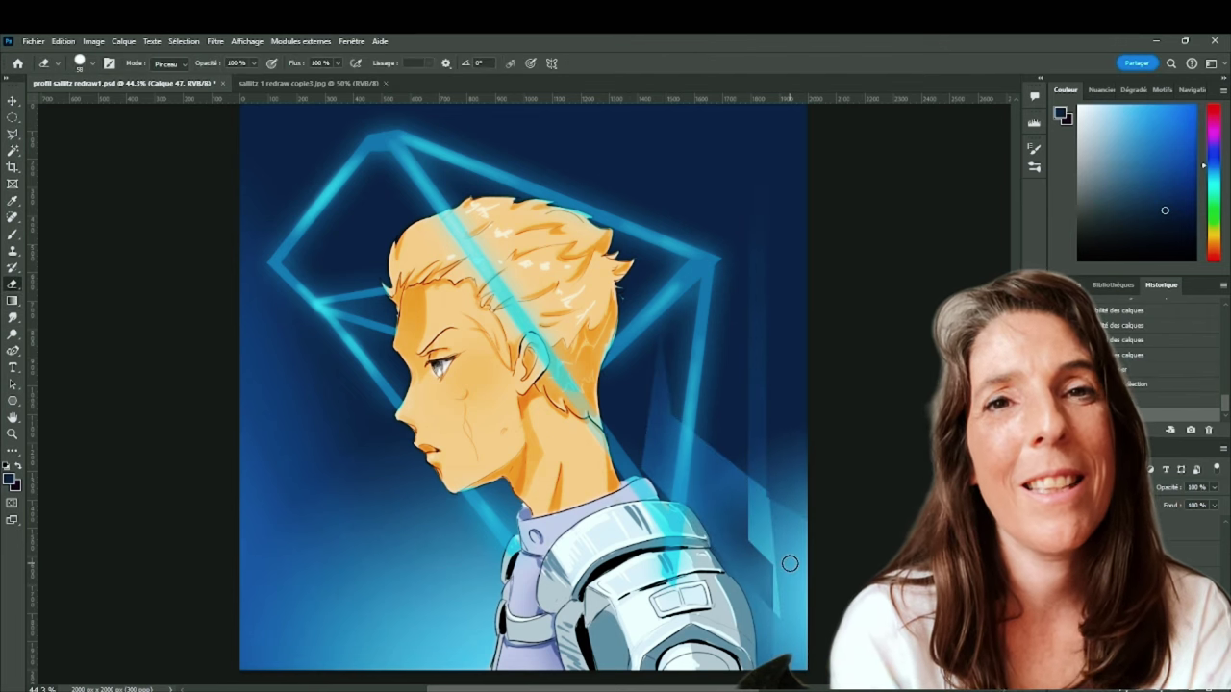
- Choose the Arrondi flou soft brush and a bright sky blue, and dab a glowing spot in front of the face on Calque 48
click(11, 234)
click(92, 63)
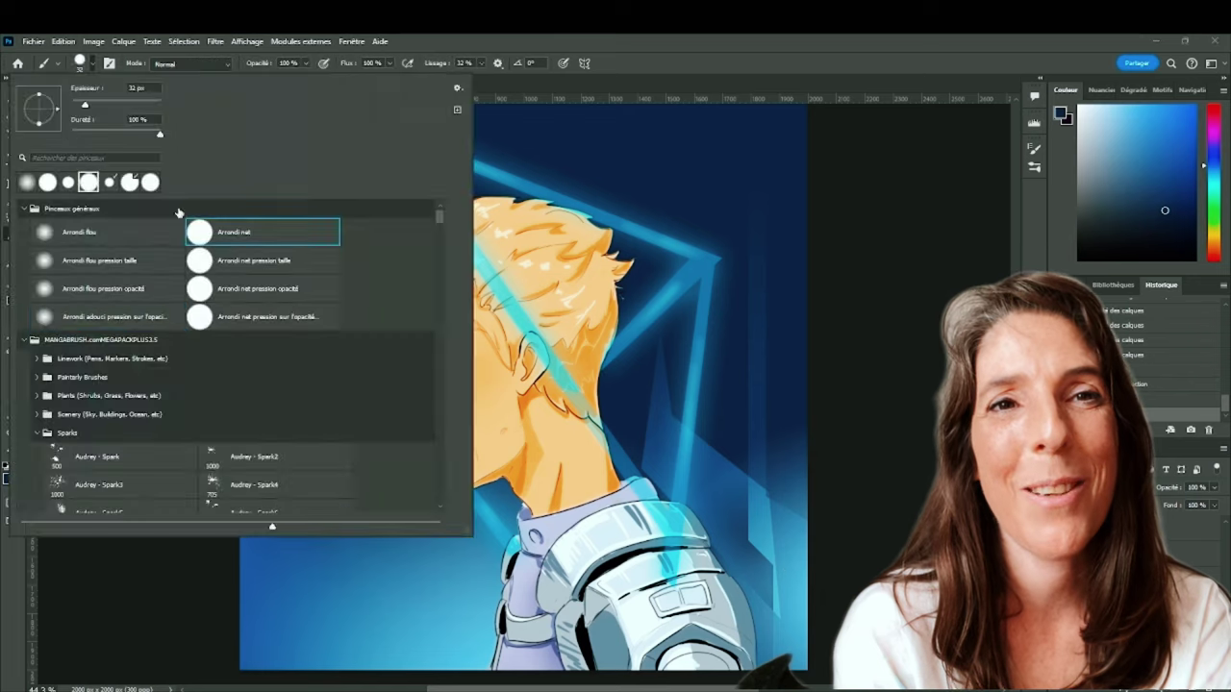
click(77, 233)
click(92, 63)
click(1214, 173)
click(1147, 106)
click(301, 467)
click(301, 466)
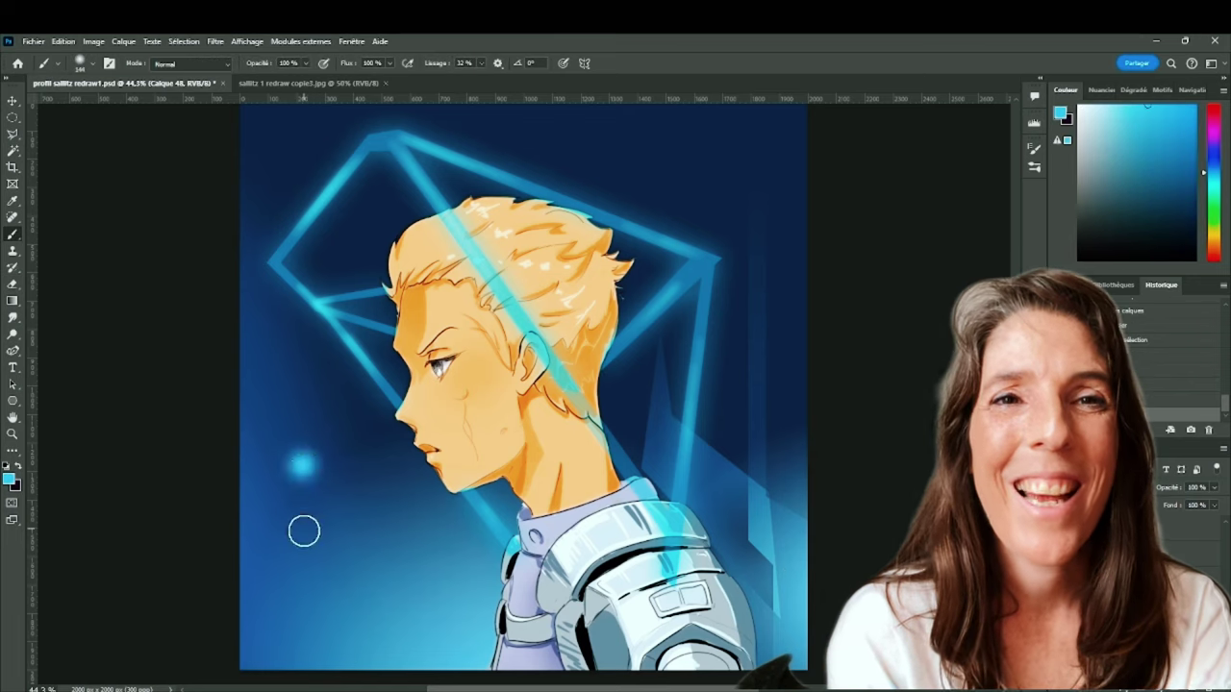
- Add a white core to the glowing spot and paint a smaller pale-blue particle below it
click(1081, 107)
click(301, 466)
click(1109, 106)
click(335, 518)
drag(329, 510, 334, 518)
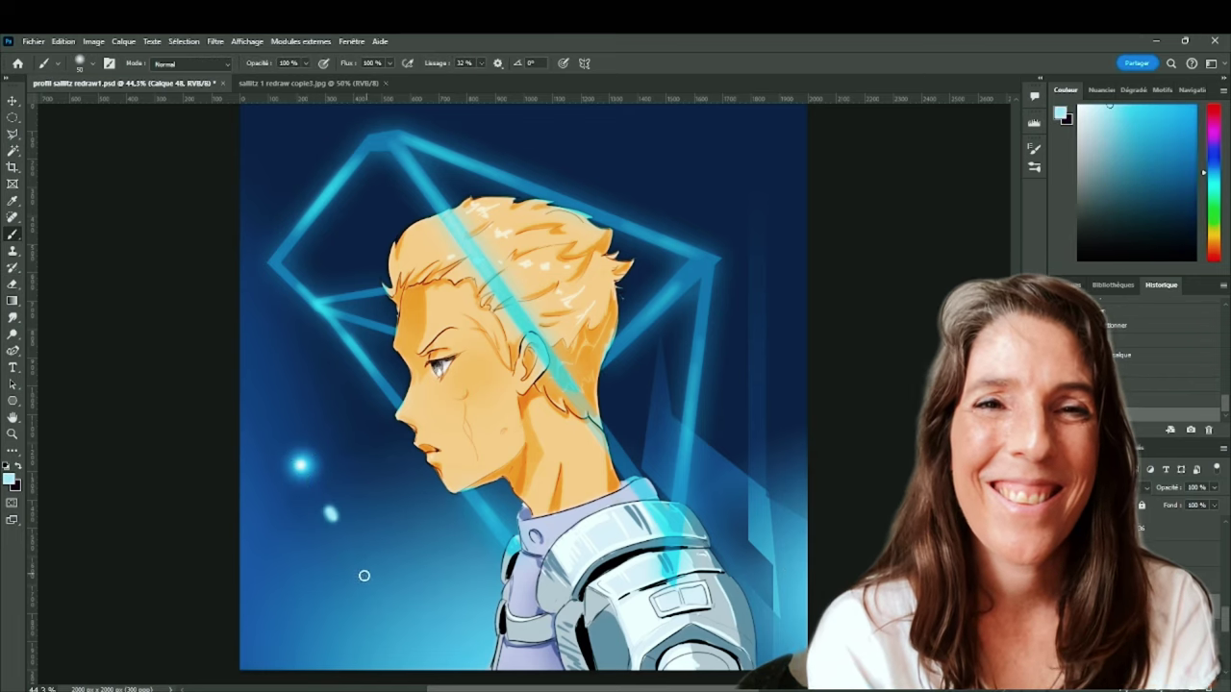